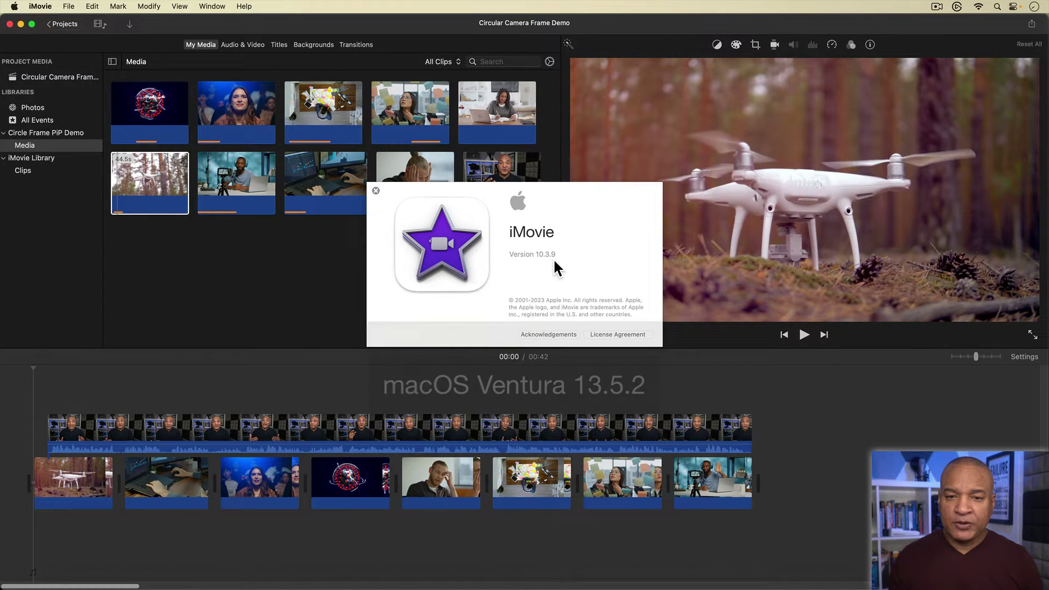
Close the About iMovie window and select the on-camera presenter clip in the media browser.
left_click(375, 192)
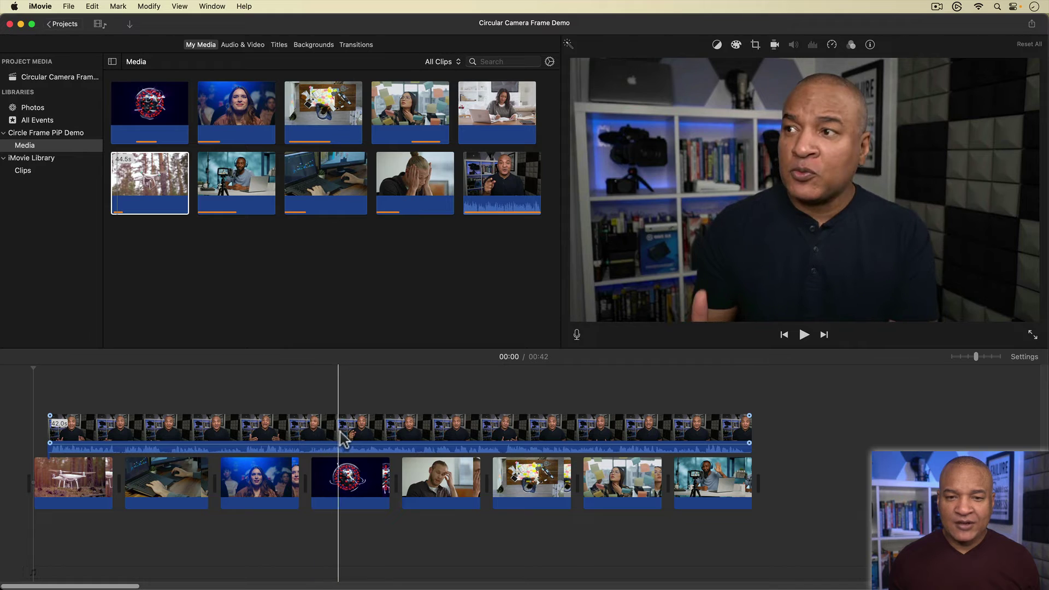
left_click(502, 189)
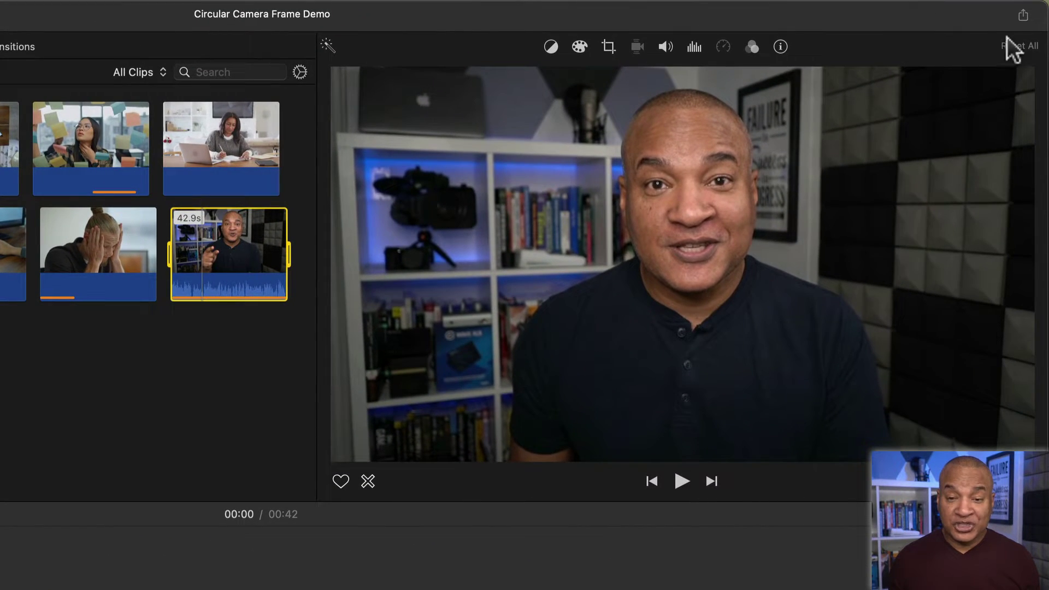
Save the current frame as 'Circle Frame Reference' in the Keynote Circle Mask folder.
left_click(1023, 16)
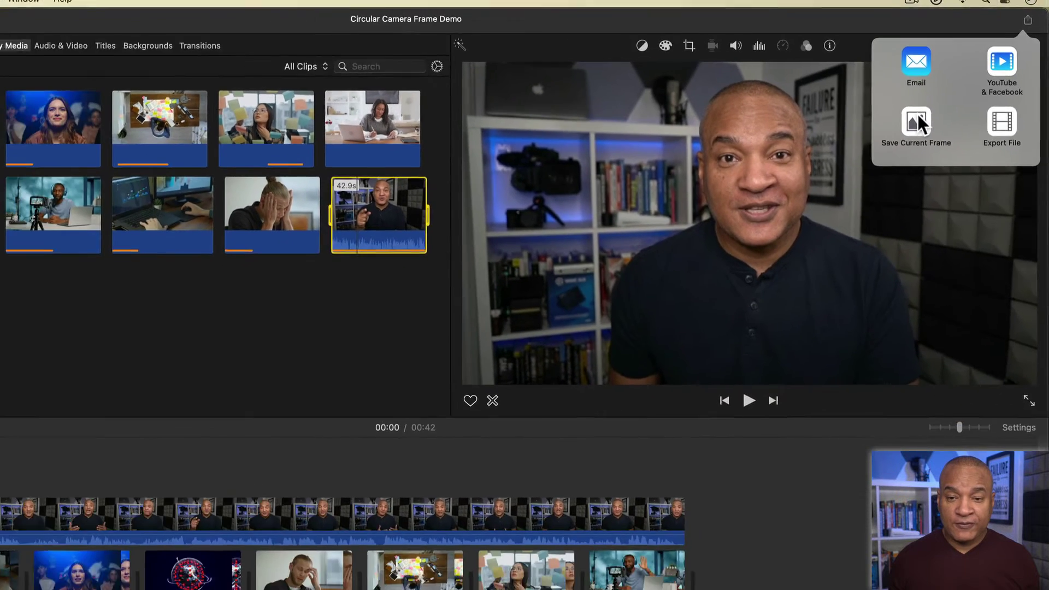
left_click(918, 116)
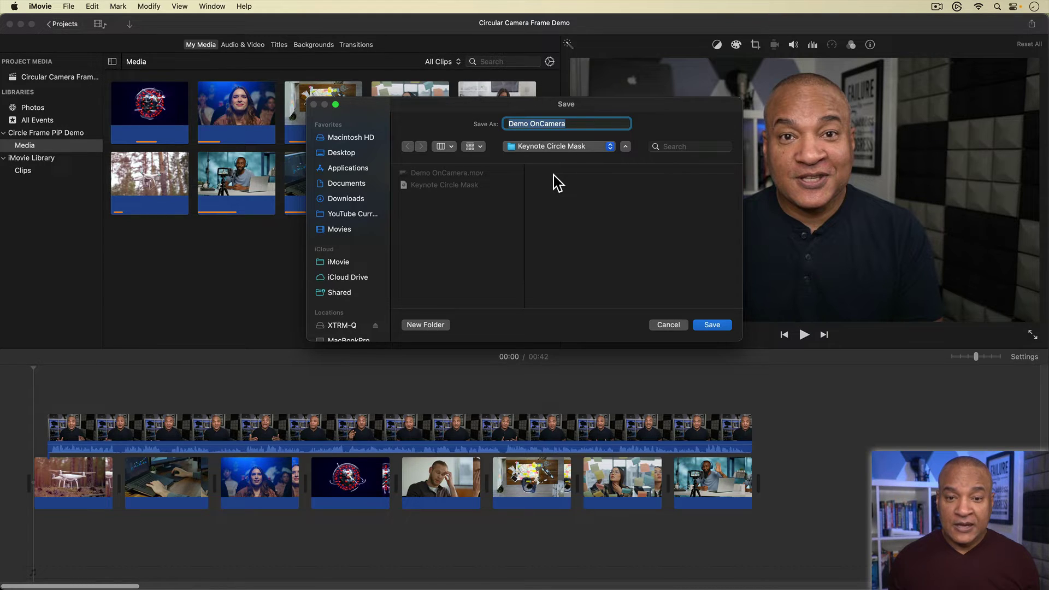
type("Circle Frame Reference")
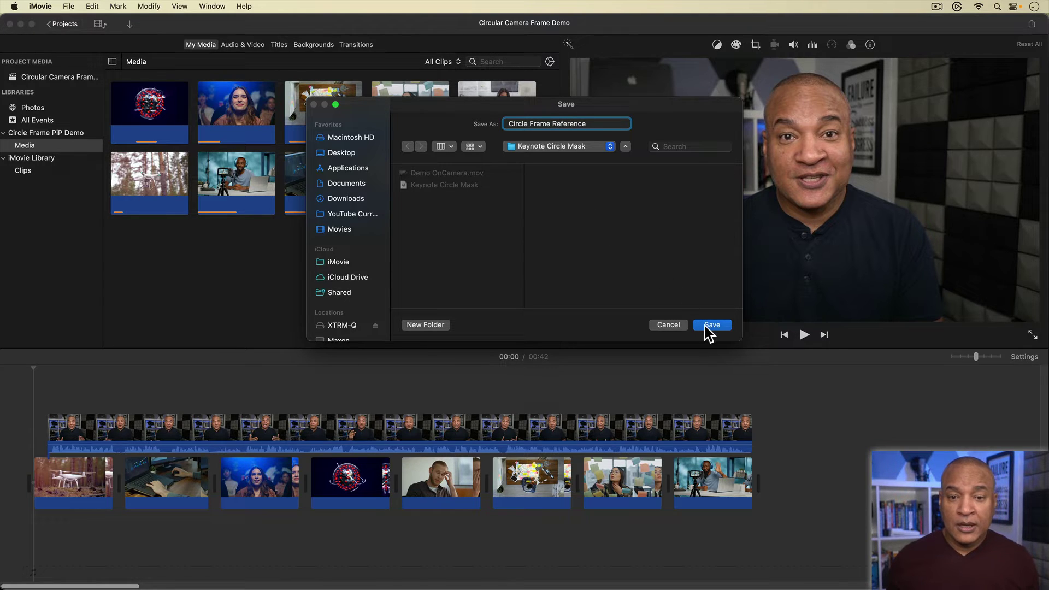
left_click(708, 326)
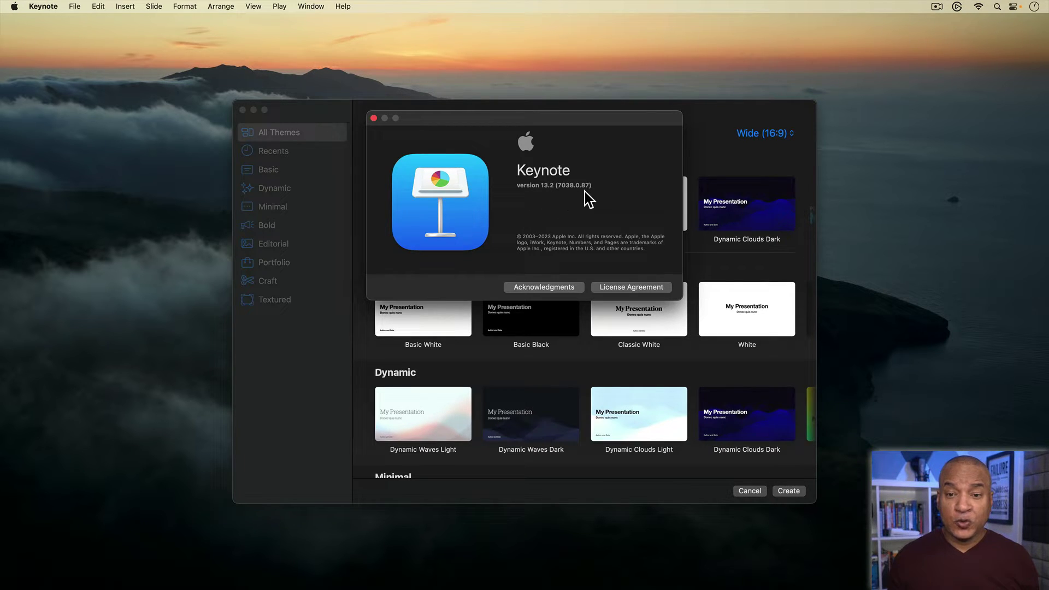
Start a new Basic Black Keynote presentation and delete its title text box.
left_click(373, 118)
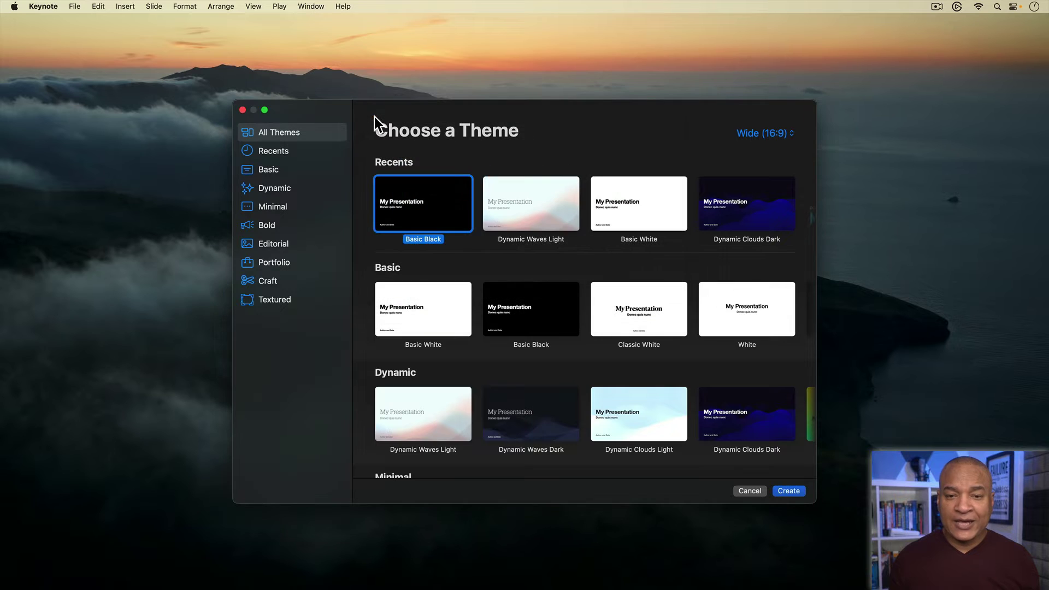
double_click(431, 194)
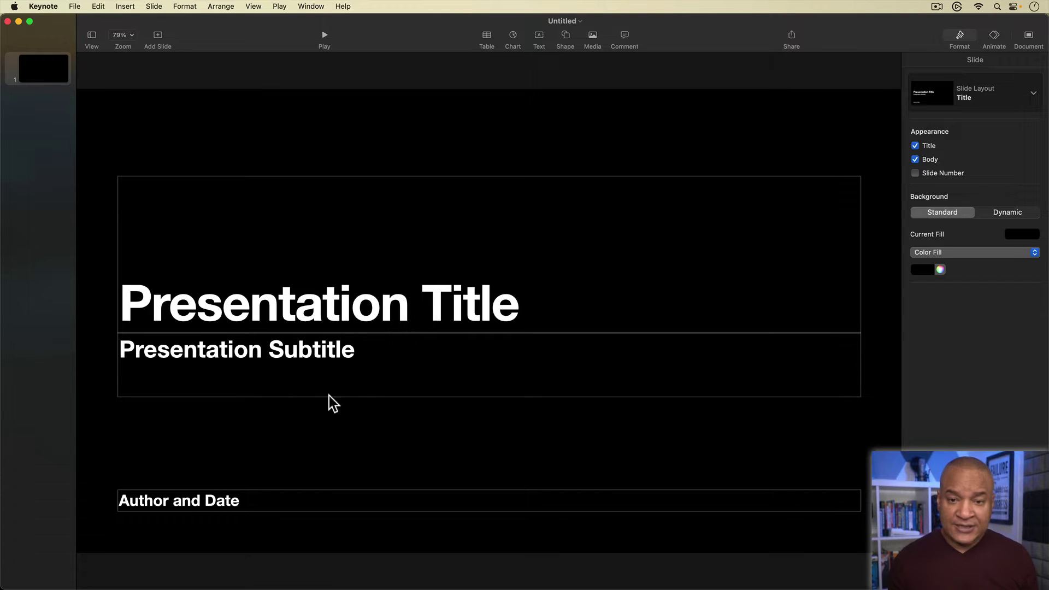
left_click(405, 310)
key("Delete")
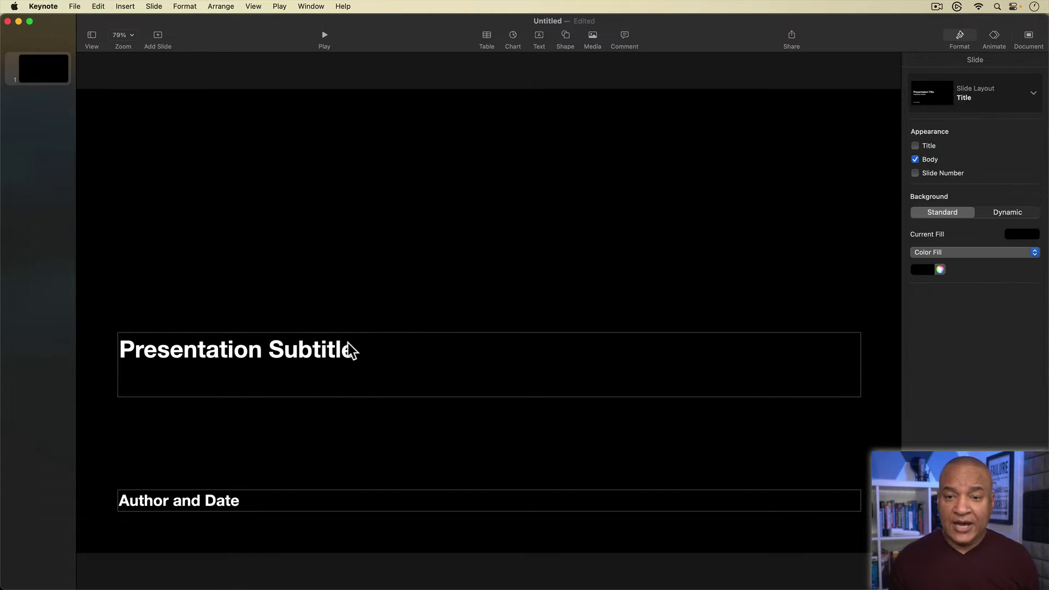
Delete the subtitle and Author and Date boxes, then place the saved frame image across the slide.
left_click(296, 365)
key("Delete")
left_click(235, 502)
key("Delete")
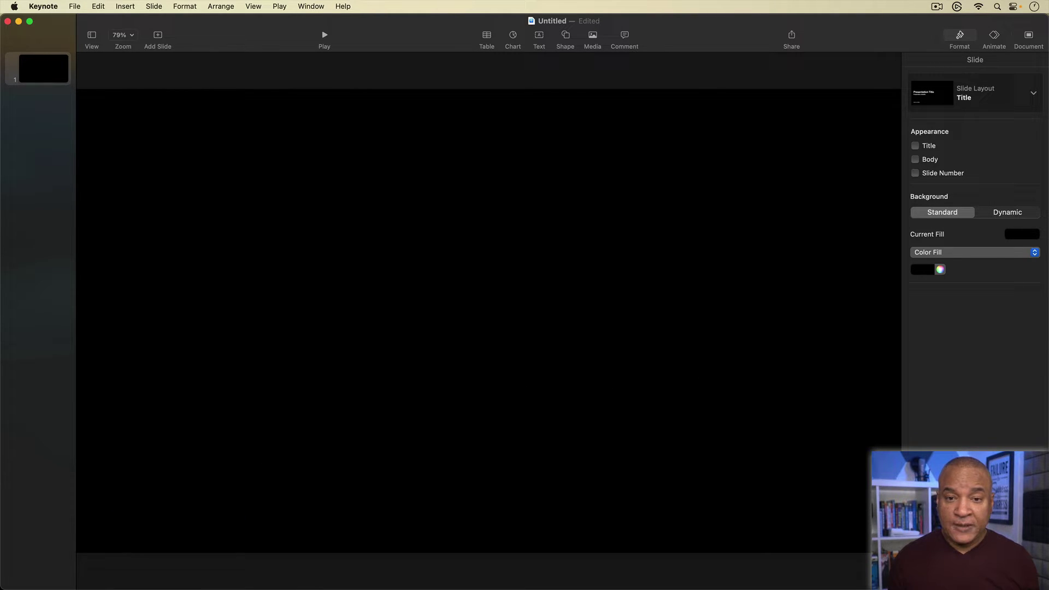
left_click_drag(1044, 265, 466, 309)
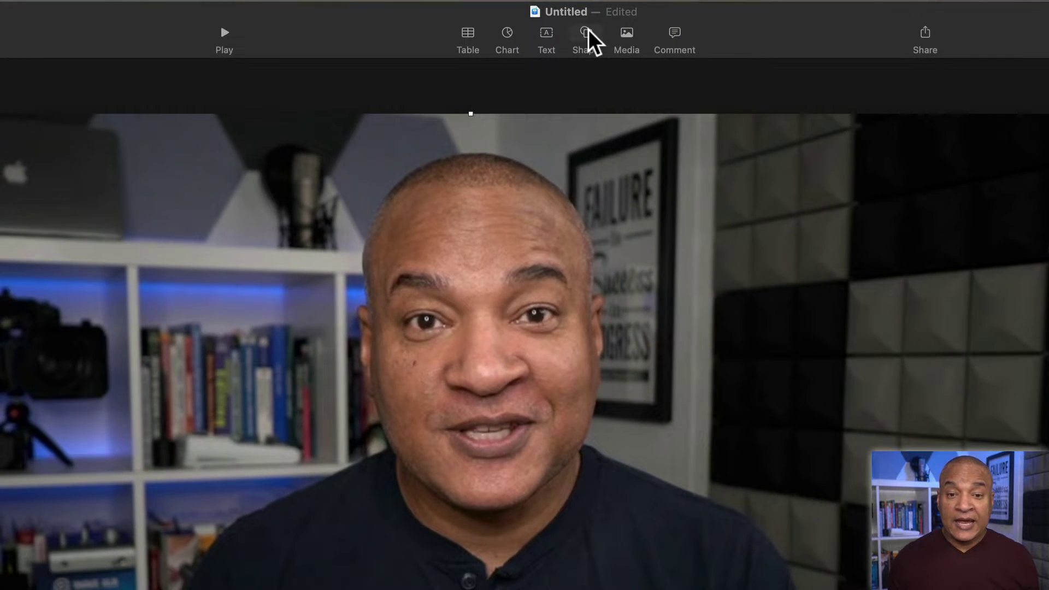
Insert a circle, enlarge it proportionally to about 711 pt and move it over the presenter's face.
left_click(589, 32)
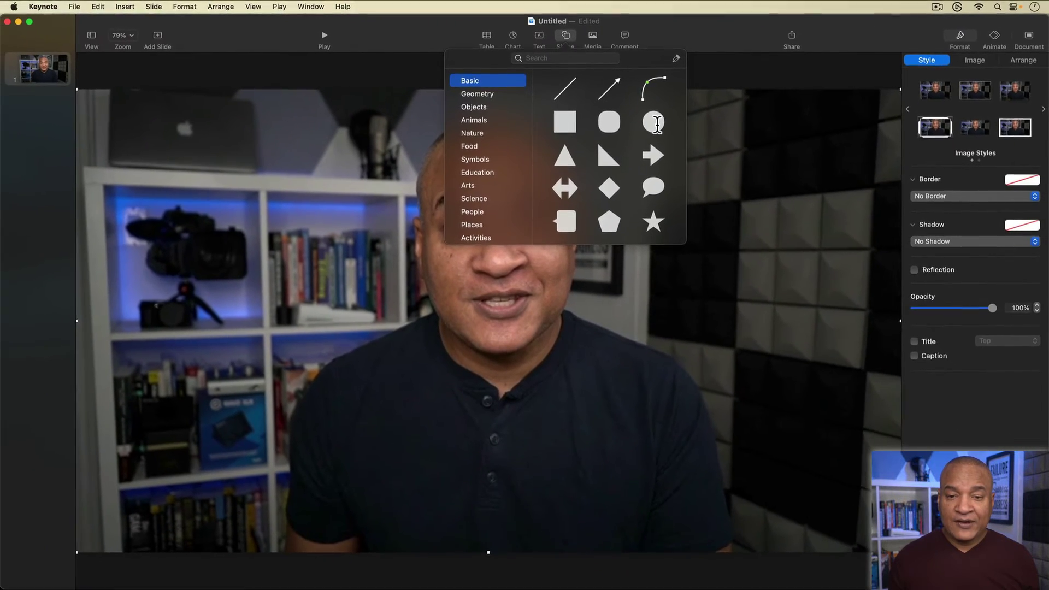
left_click(671, 133)
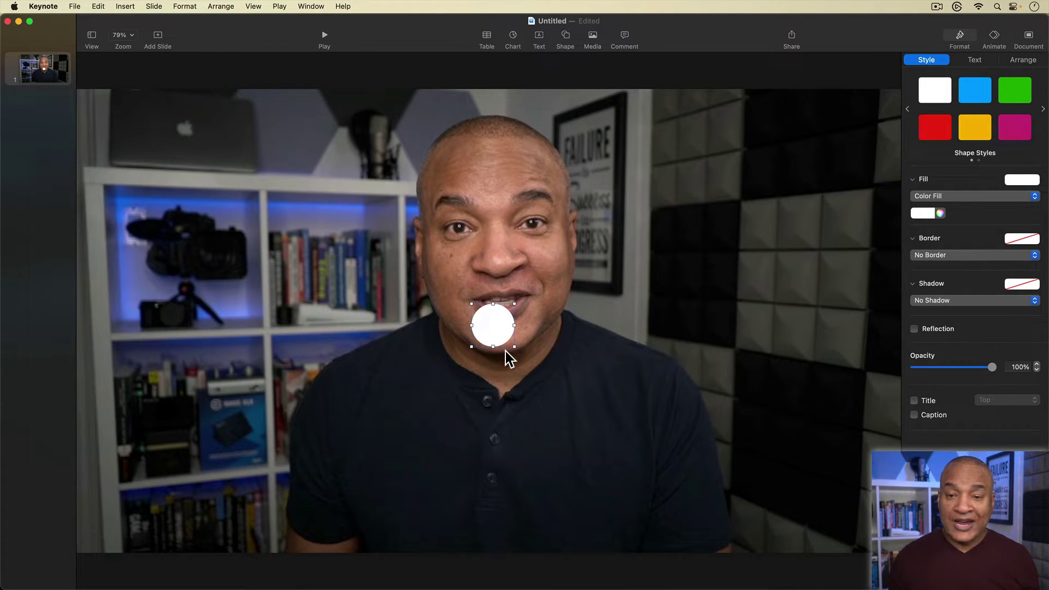
left_click_drag(514, 346, 713, 533)
key("shift")
left_click_drag(607, 421, 473, 220)
left_click_drag(575, 340, 652, 394)
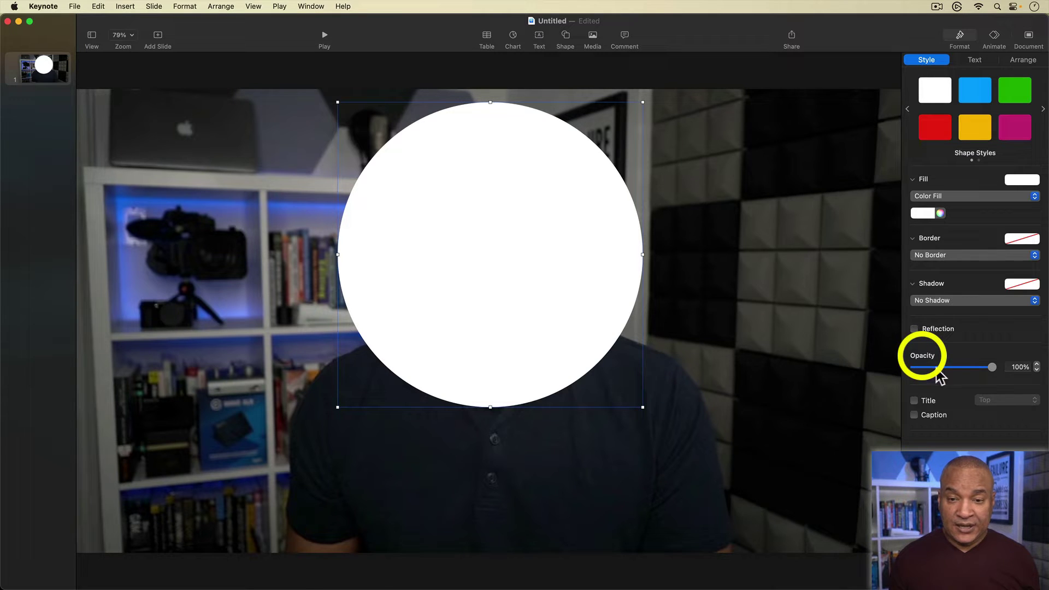
Lower the circle's opacity to fit it around the whole head, then restore it to 100%.
left_click_drag(992, 370, 938, 369)
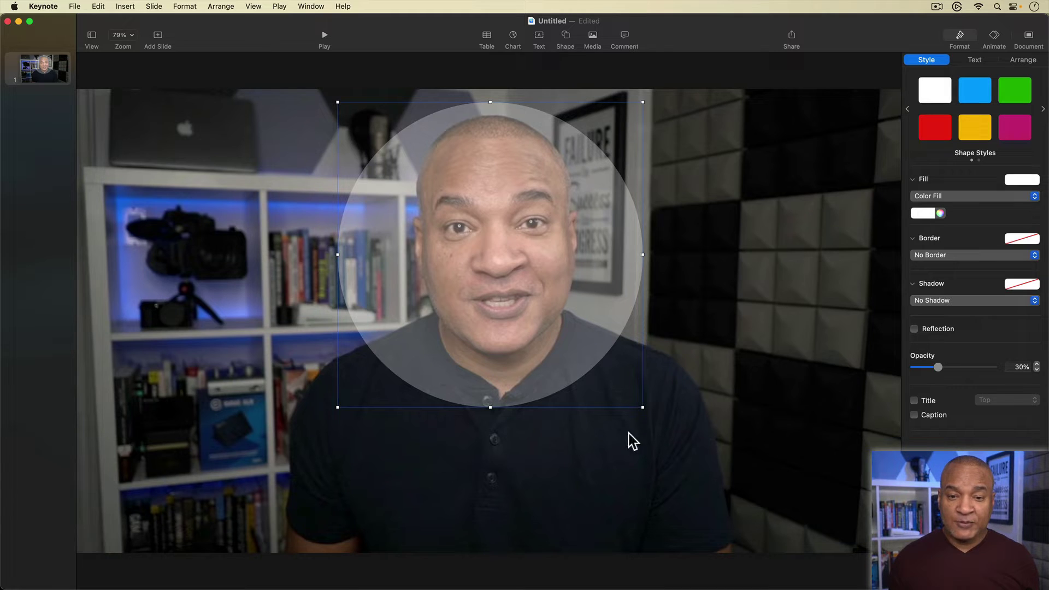
left_click_drag(641, 406, 723, 487)
left_click_drag(641, 300, 603, 299)
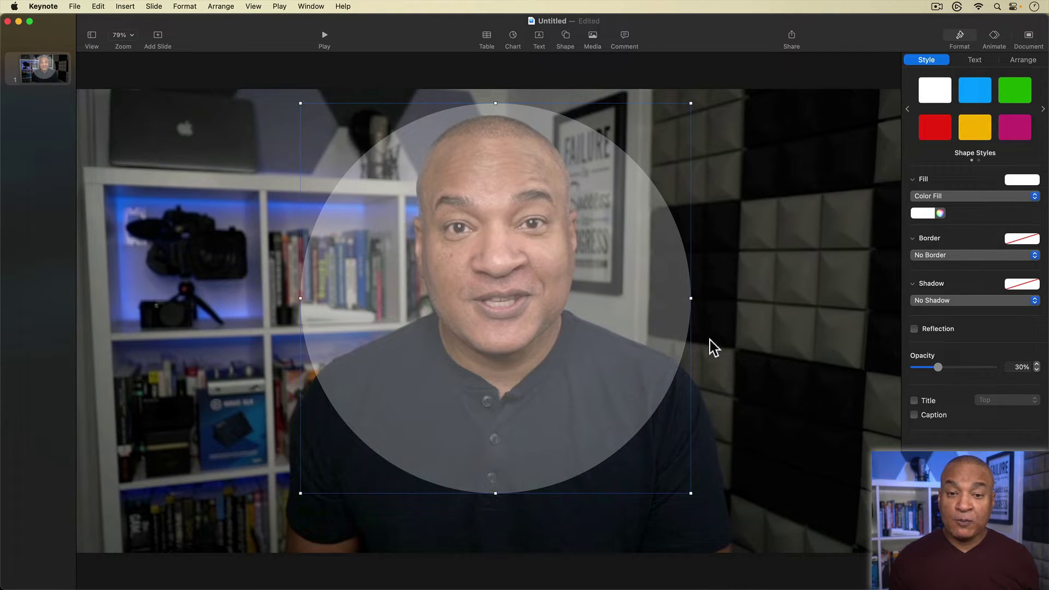
left_click_drag(938, 367, 992, 367)
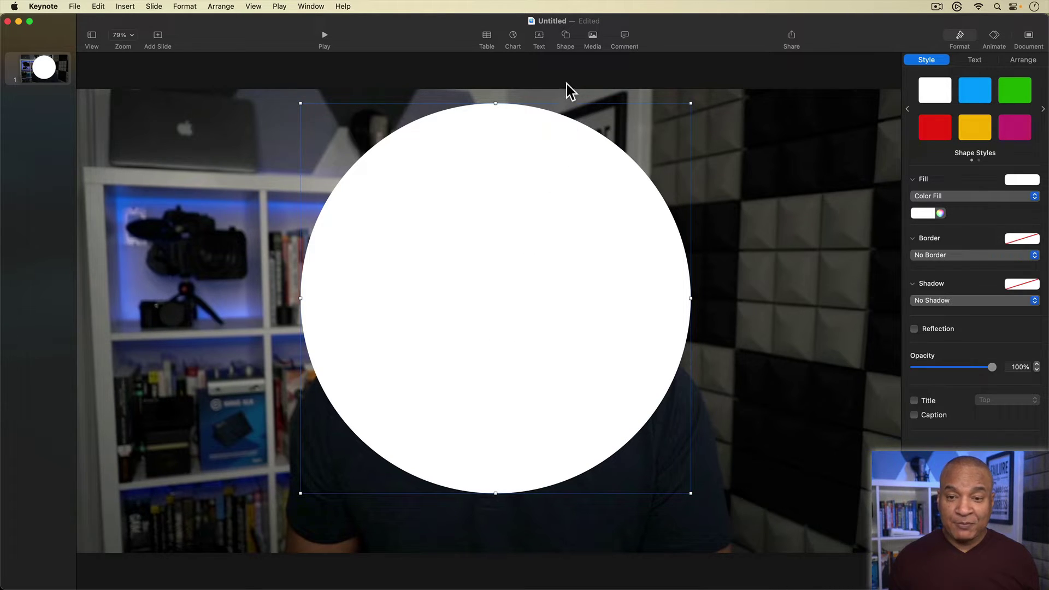
Insert a square, fill it green, and stretch it into a large rectangle across the slide.
left_click(566, 37)
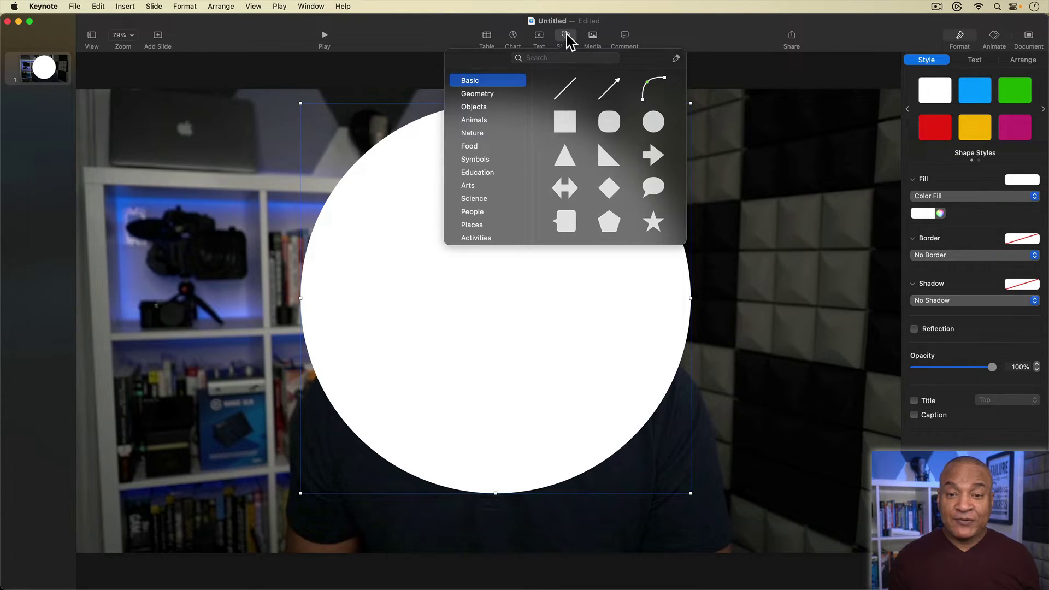
left_click(564, 121)
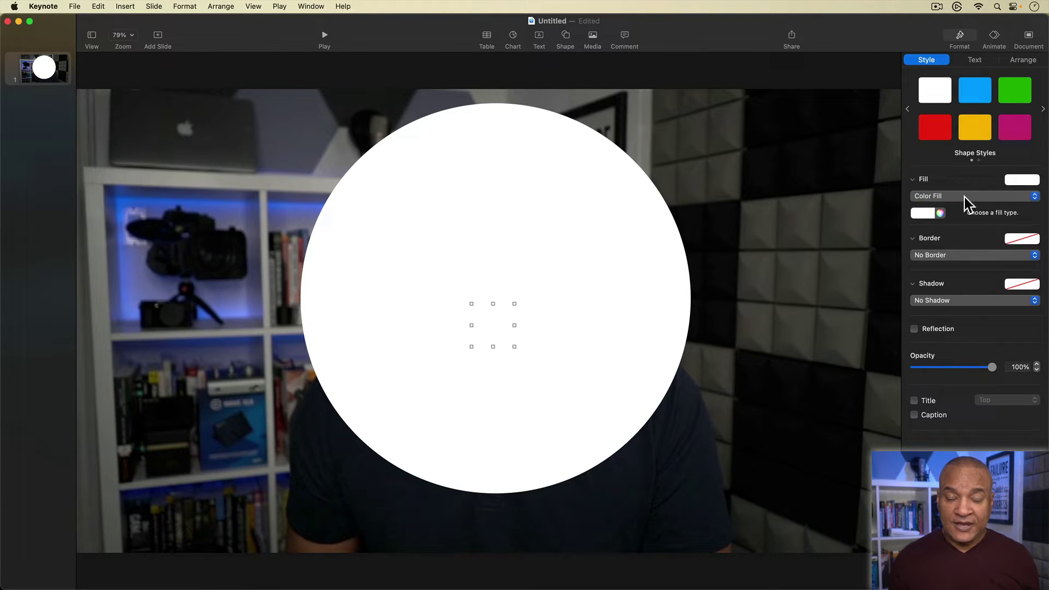
left_click(930, 213)
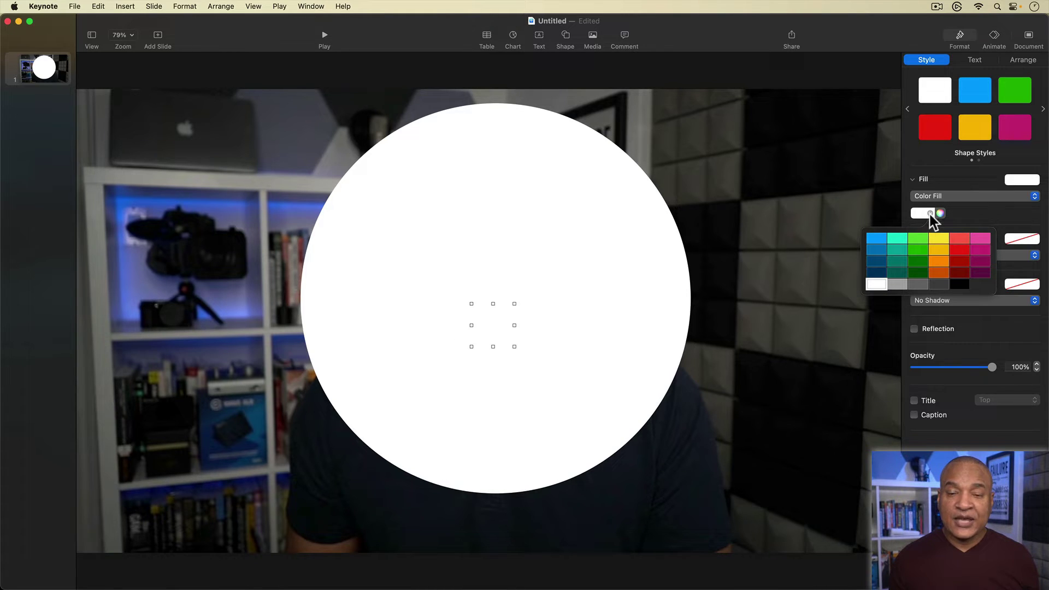
left_click(915, 247)
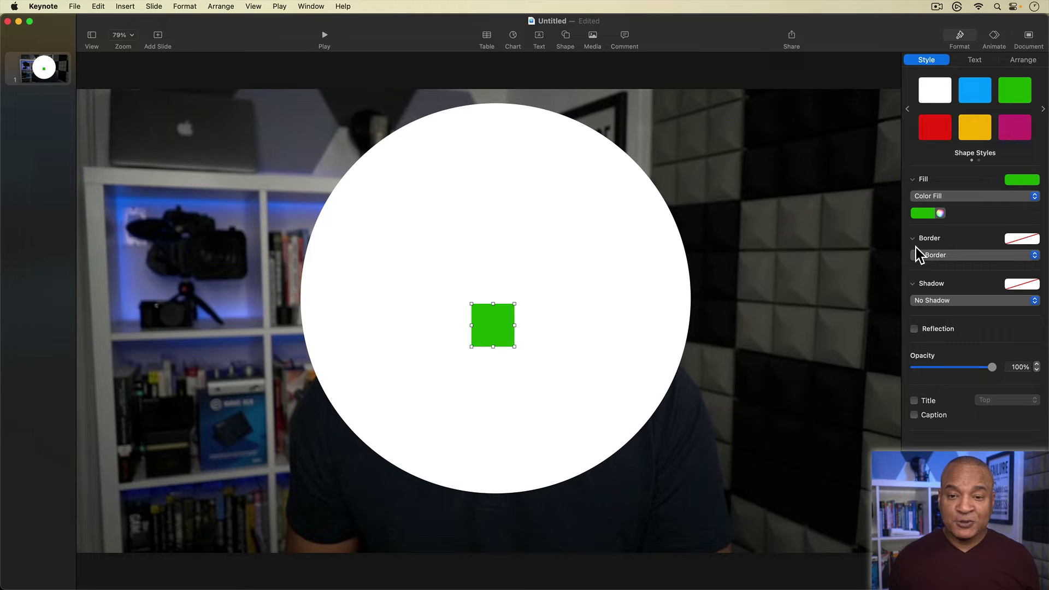
left_click_drag(470, 303, 120, 106)
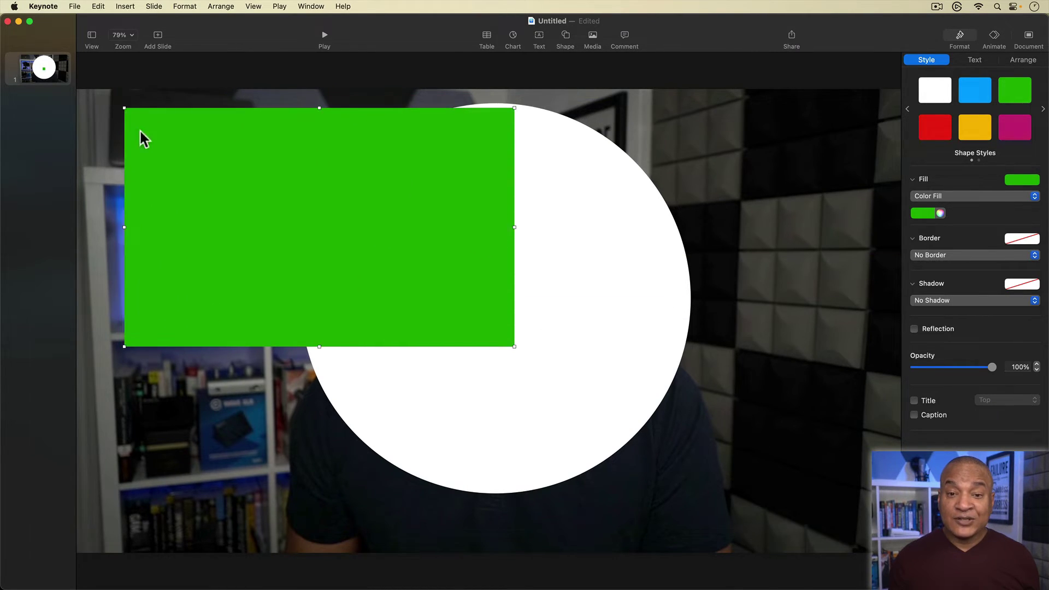
left_click_drag(513, 346, 788, 509)
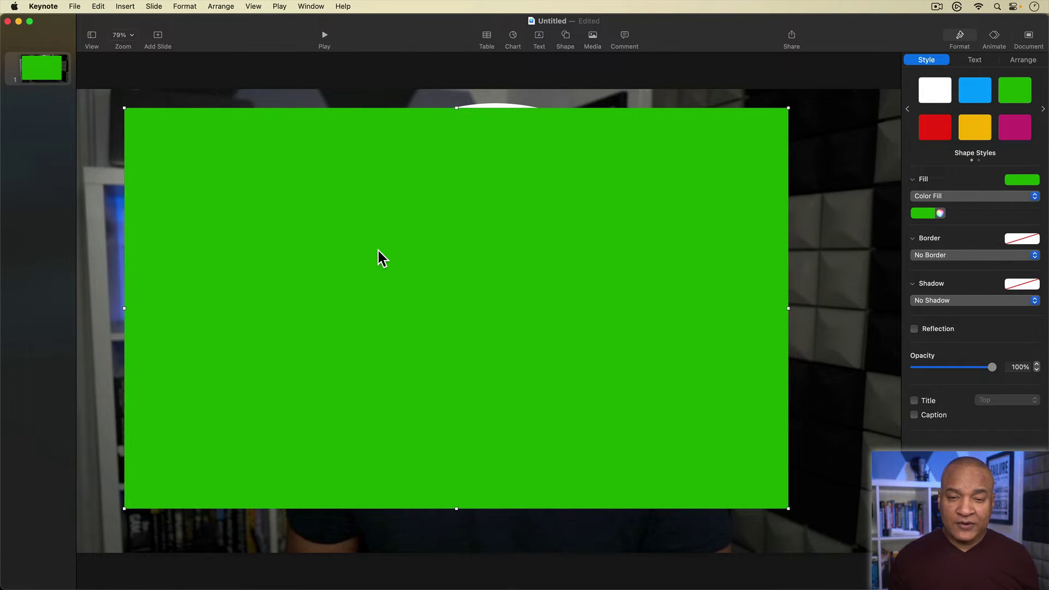
Zoom the canvas to 50% and stretch the green rectangle to cover the whole slide.
left_click(126, 34)
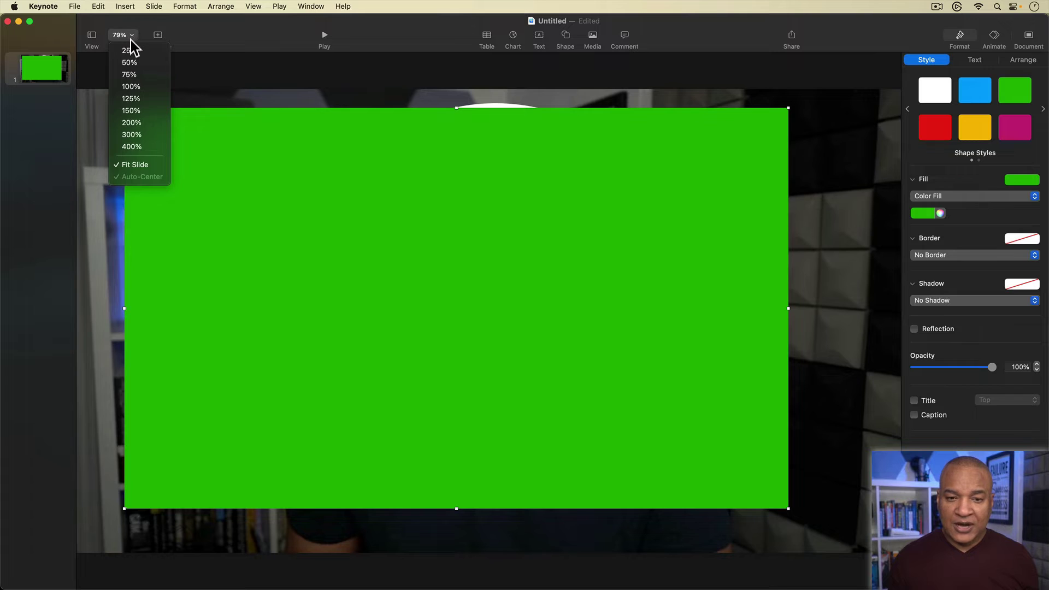
left_click(144, 64)
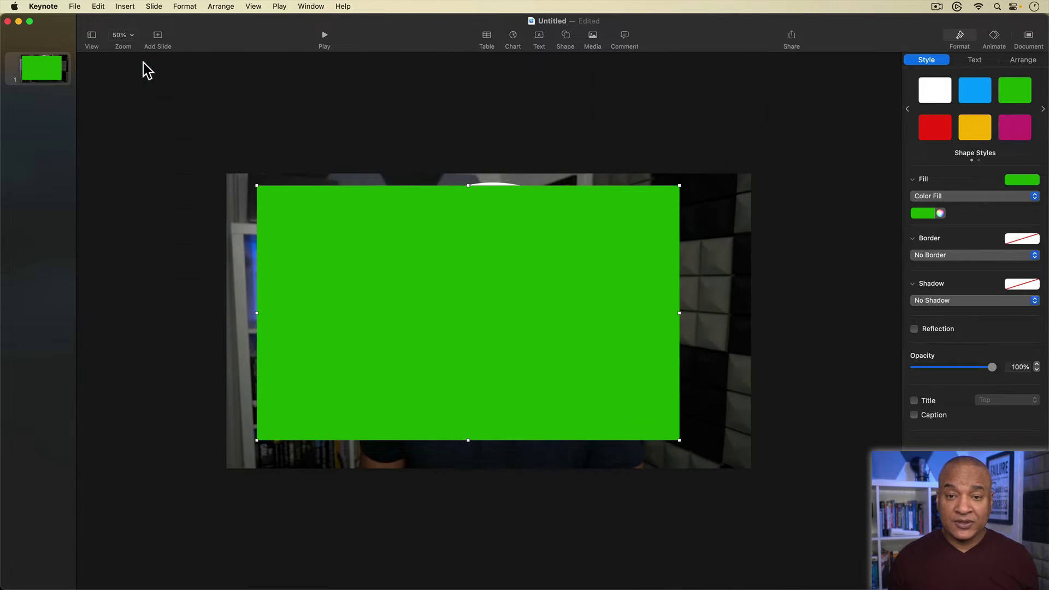
left_click_drag(330, 253, 313, 247)
left_click_drag(643, 423, 754, 468)
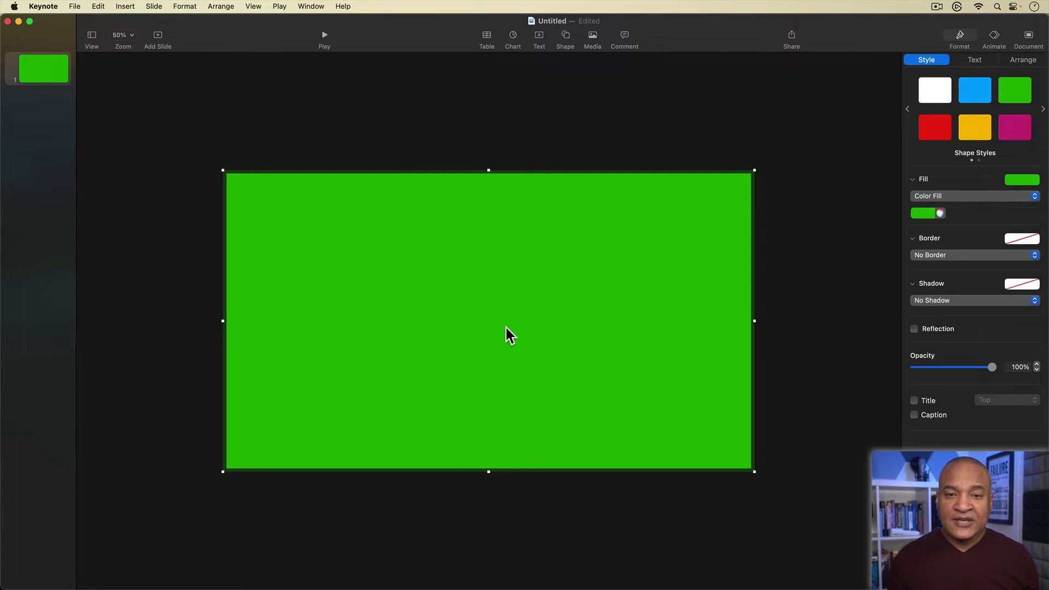
Send the green rectangle to the back, then send the presenter image behind it.
right_click(523, 283)
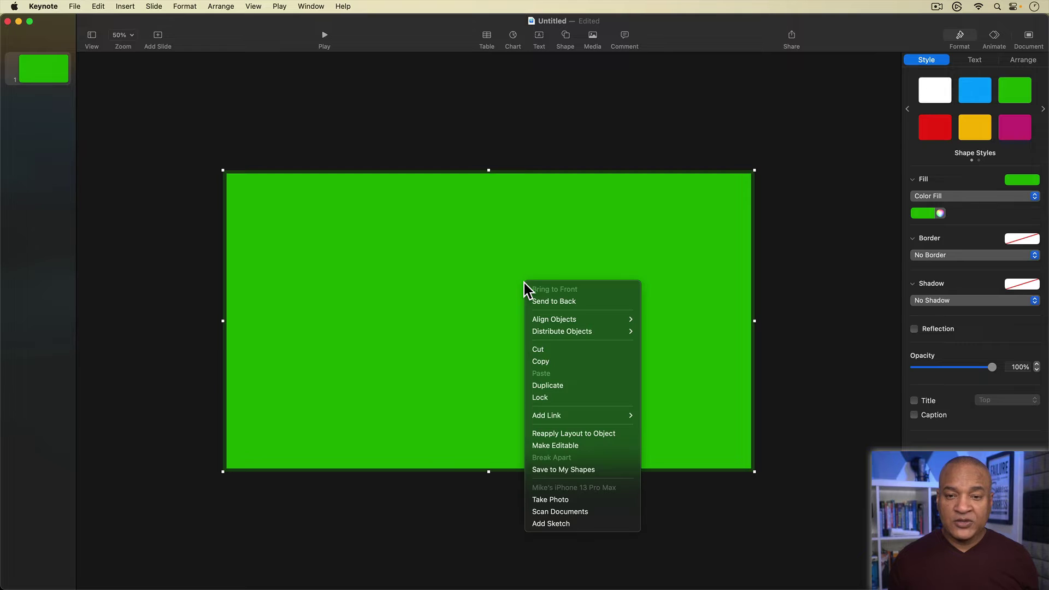
left_click(581, 301)
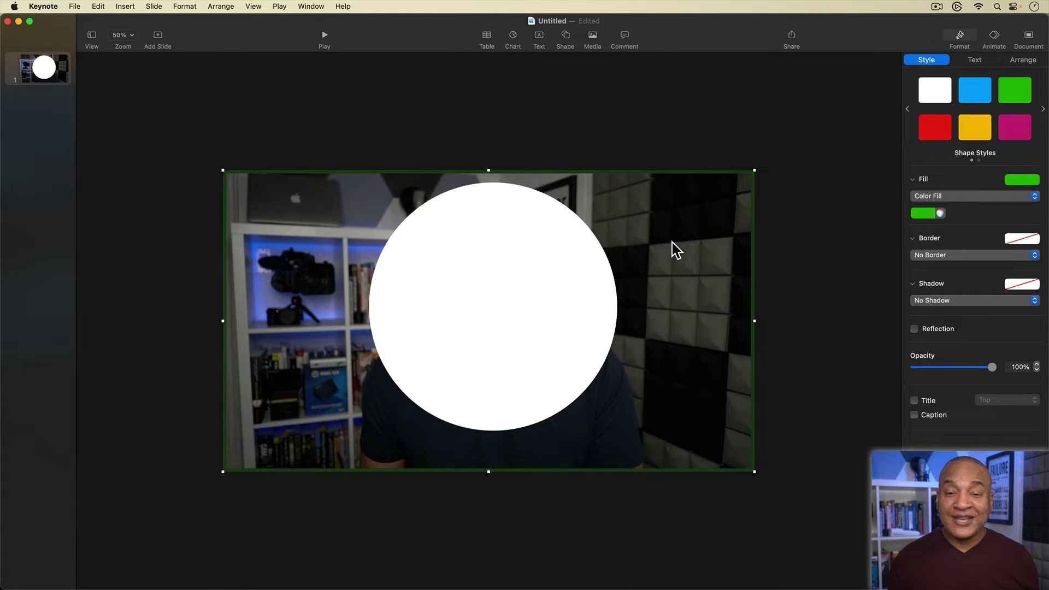
right_click(660, 258)
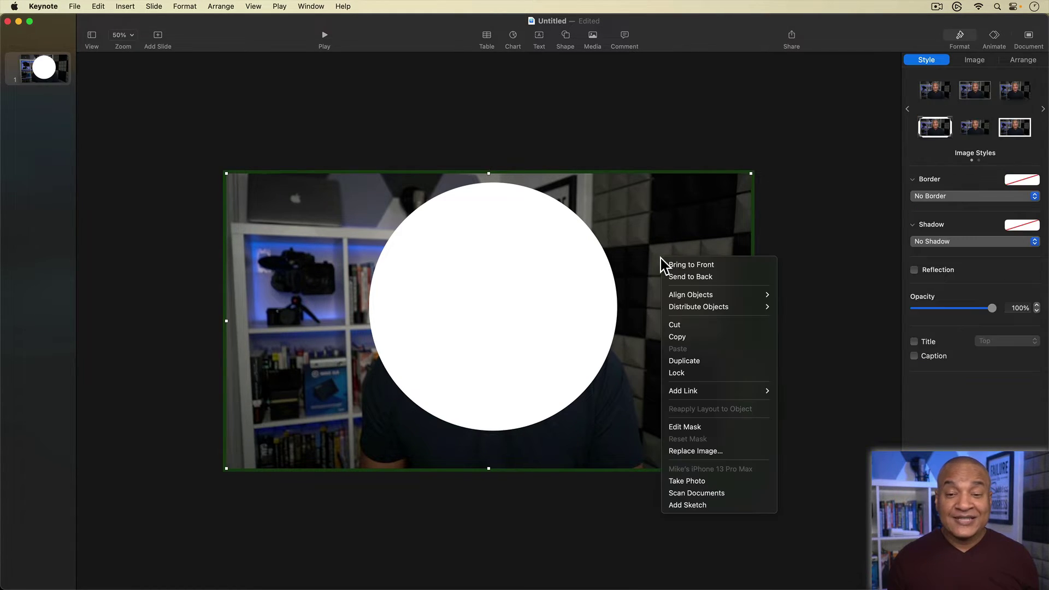
left_click(726, 276)
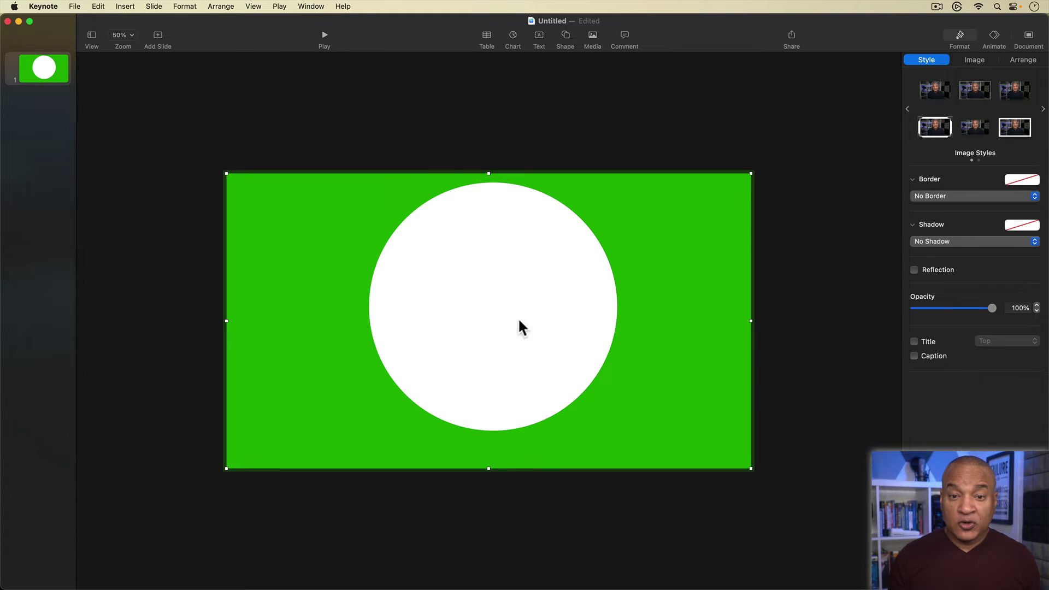
Select the white circle and green rectangle together and apply Exclude to cut a round hole.
left_click(486, 296)
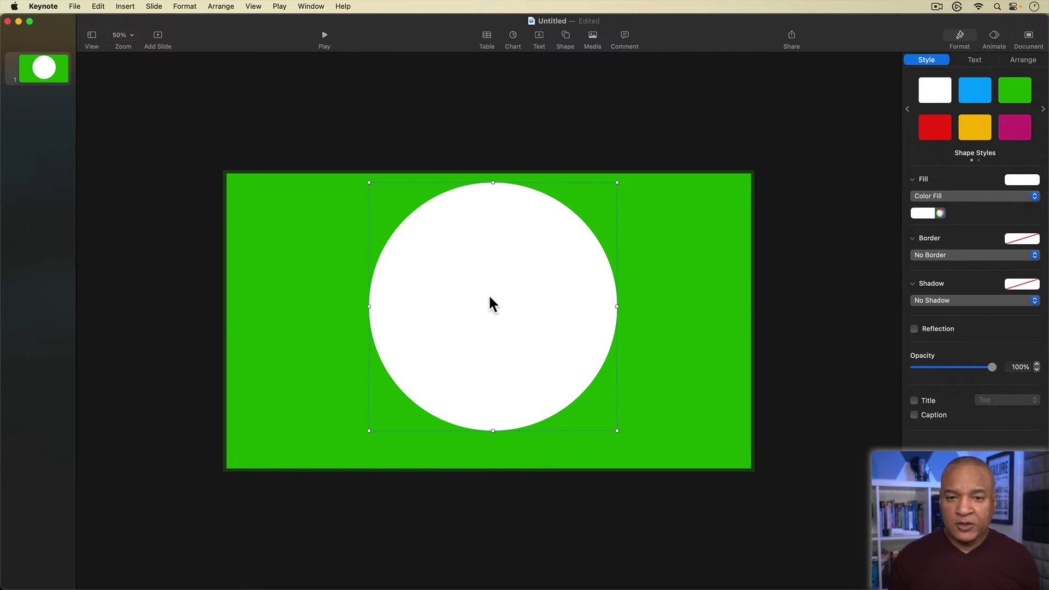
key("shift")
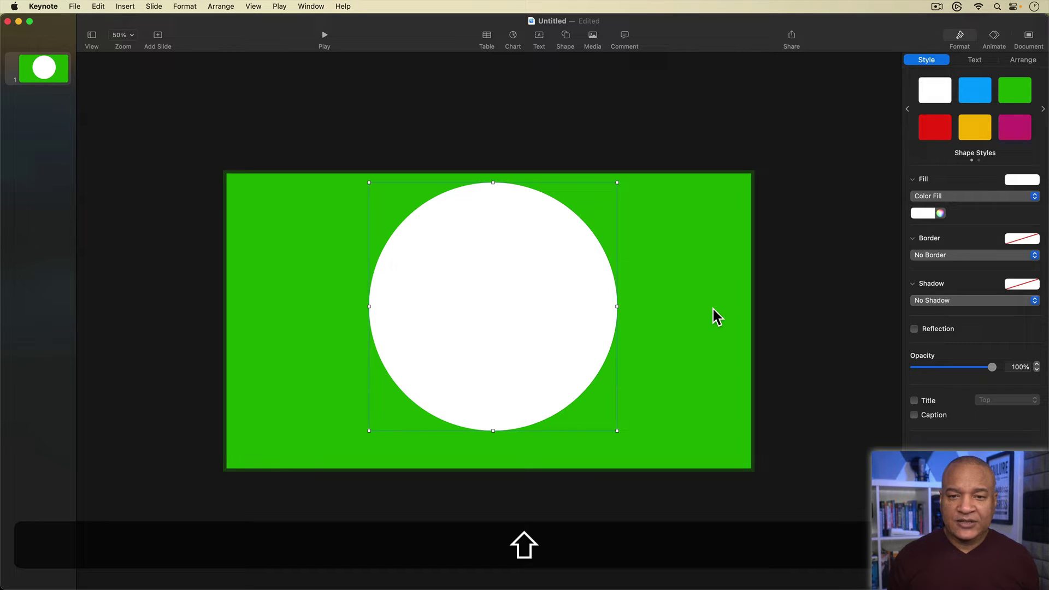
left_click(675, 309, "shift")
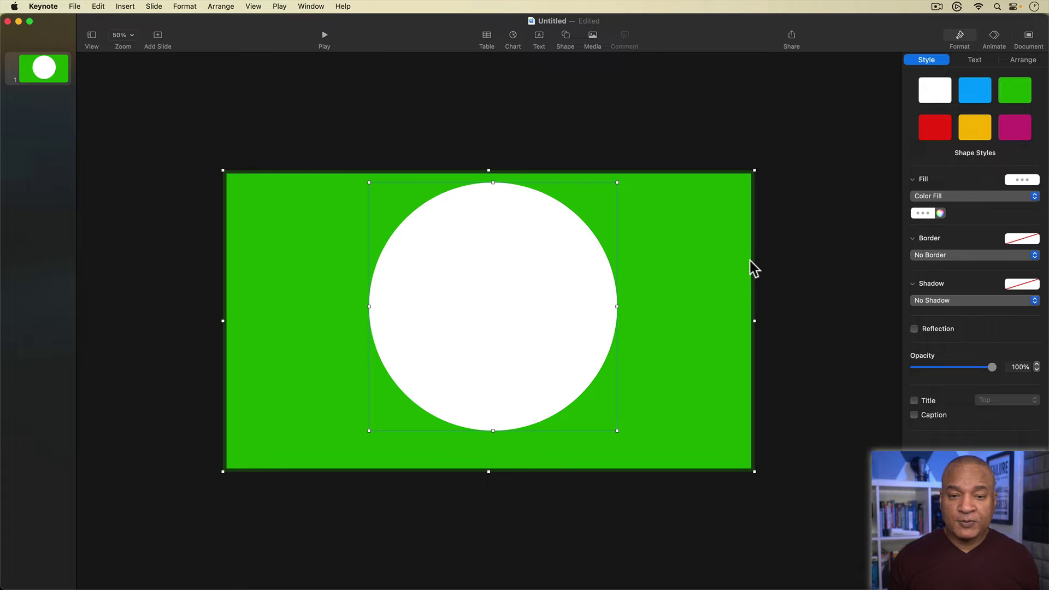
left_click(1023, 60)
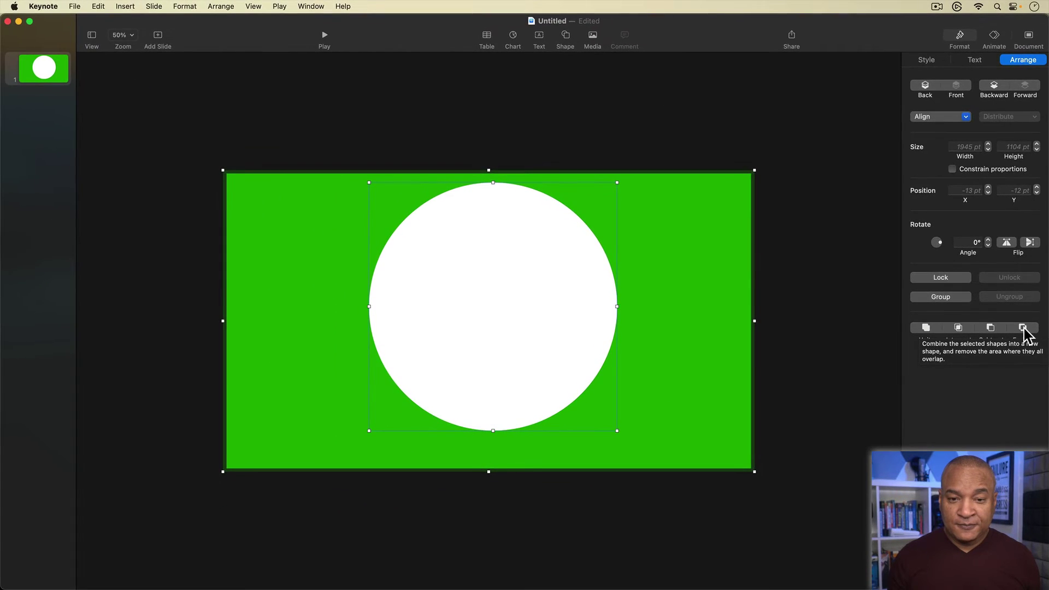
left_click(1022, 328)
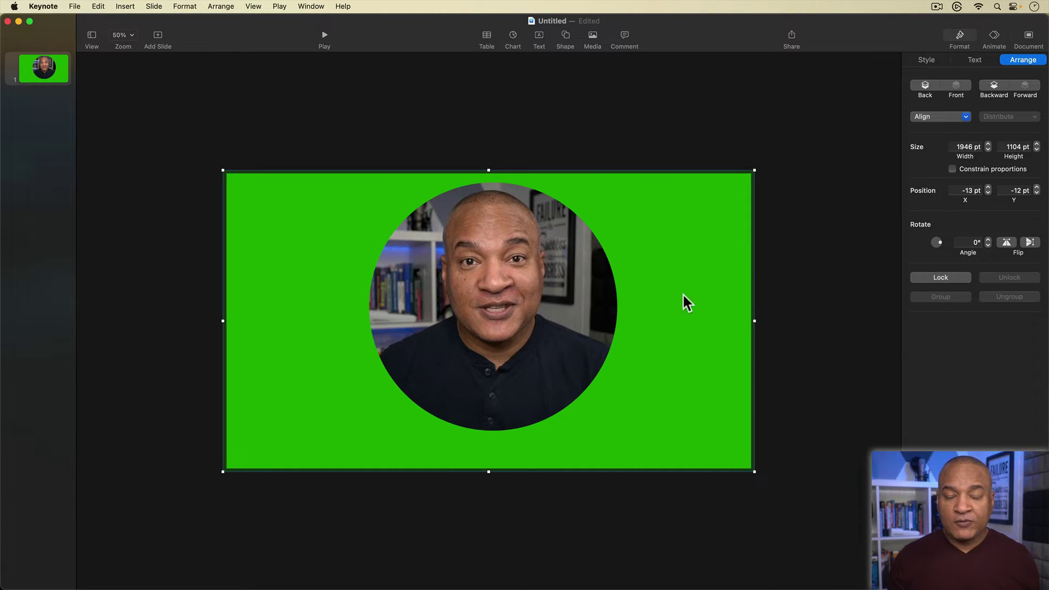
left_click(927, 61)
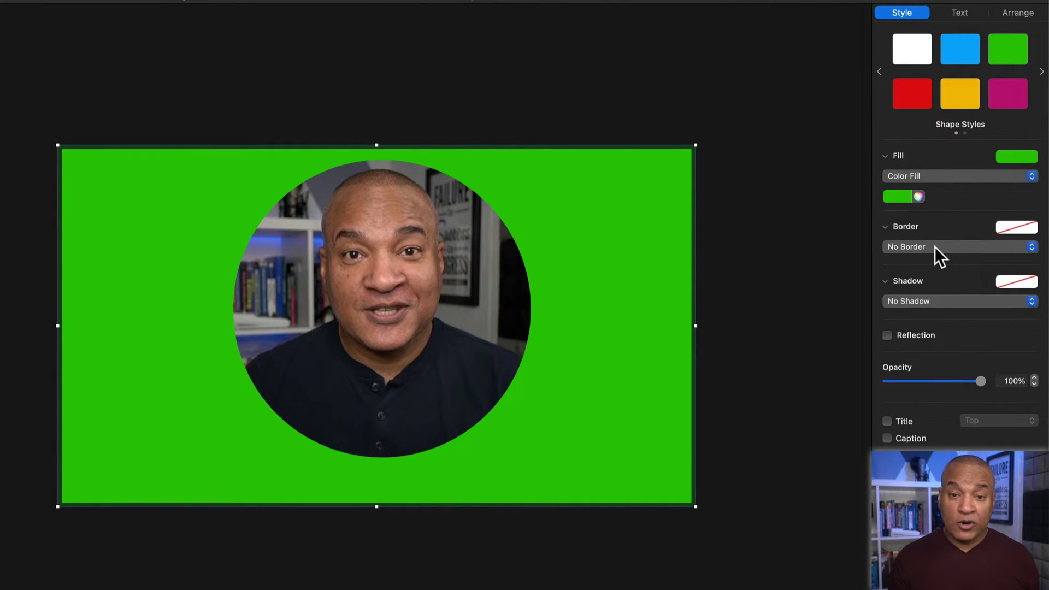
Give the green frame a white Line border 10 pt wide.
left_click(935, 247)
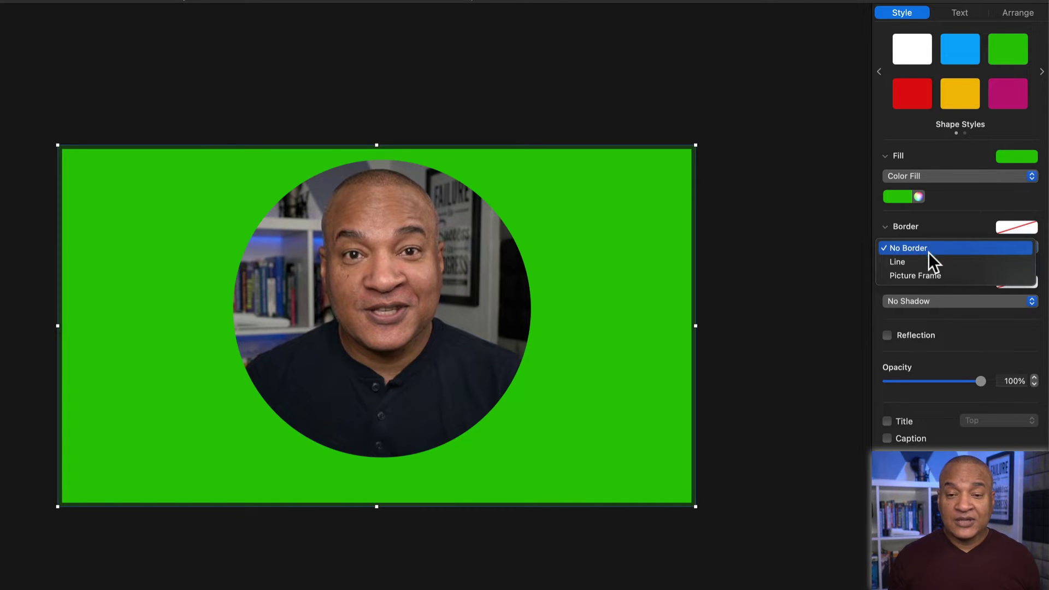
left_click(916, 261)
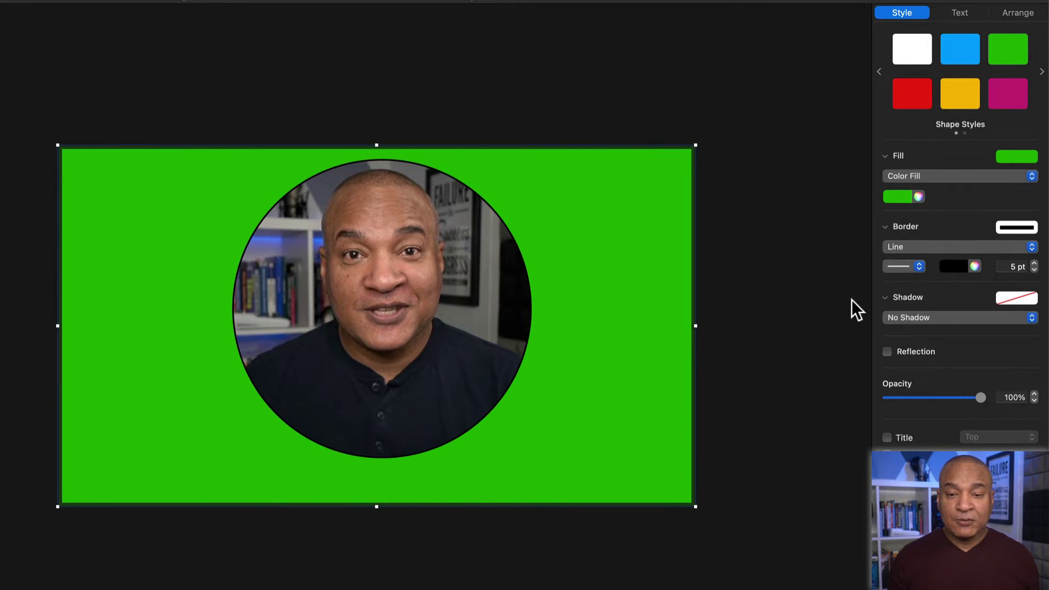
left_click(961, 267)
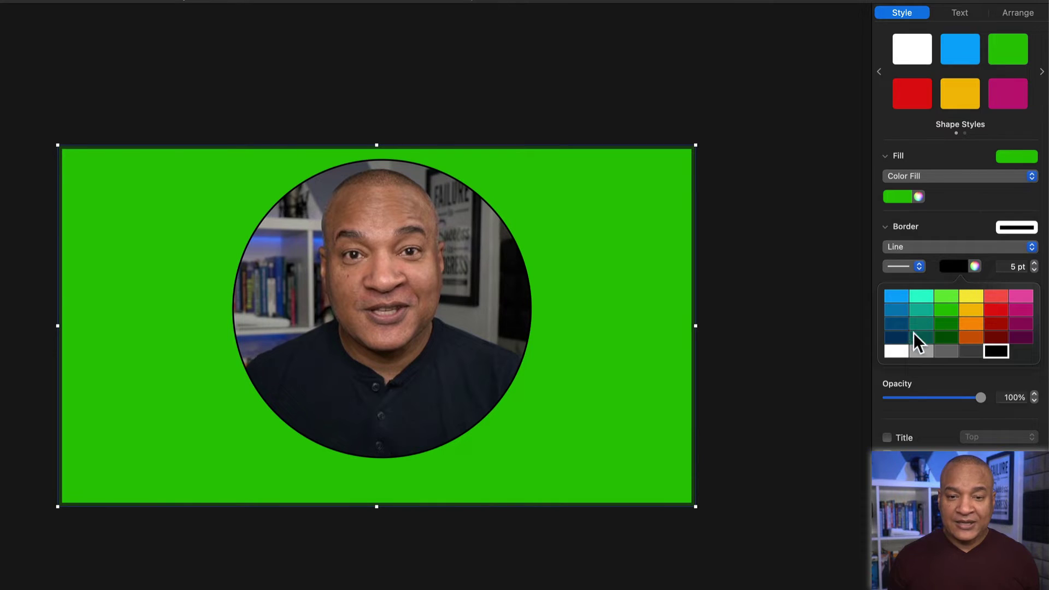
left_click(893, 349)
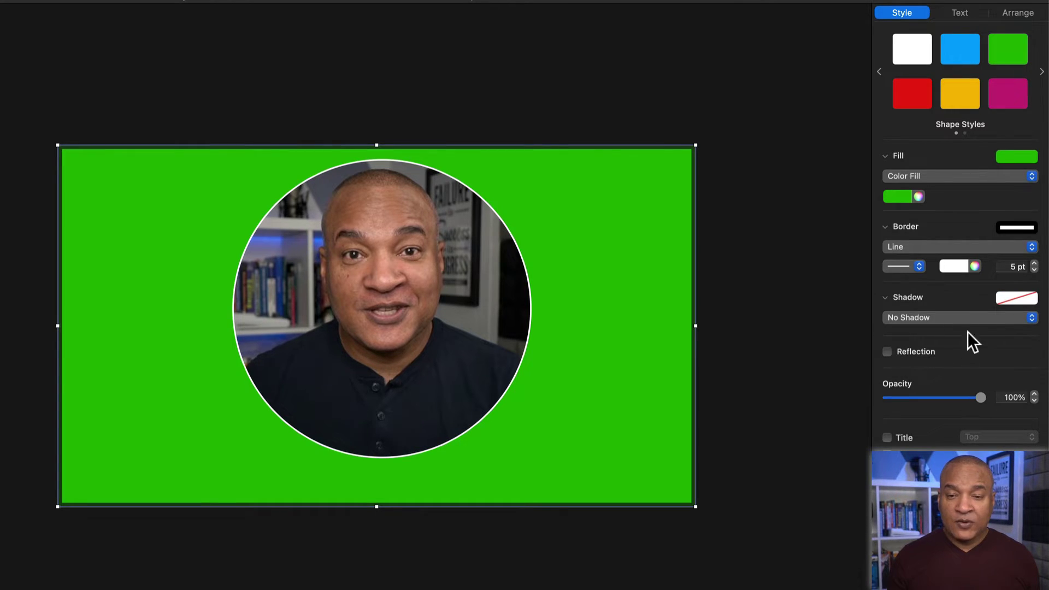
left_click(1033, 263)
left_click(1034, 262)
left_click(1034, 262)
left_click(1034, 263)
left_click(1033, 262)
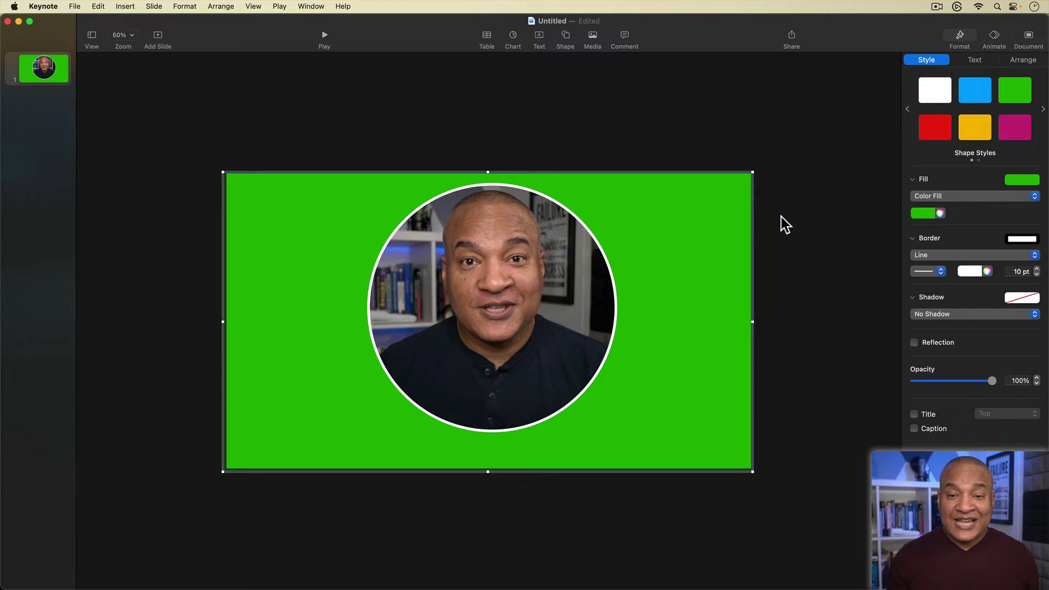
Set the presenter image's opacity to 0%, then deselect it by clicking the empty slide.
left_click(491, 292)
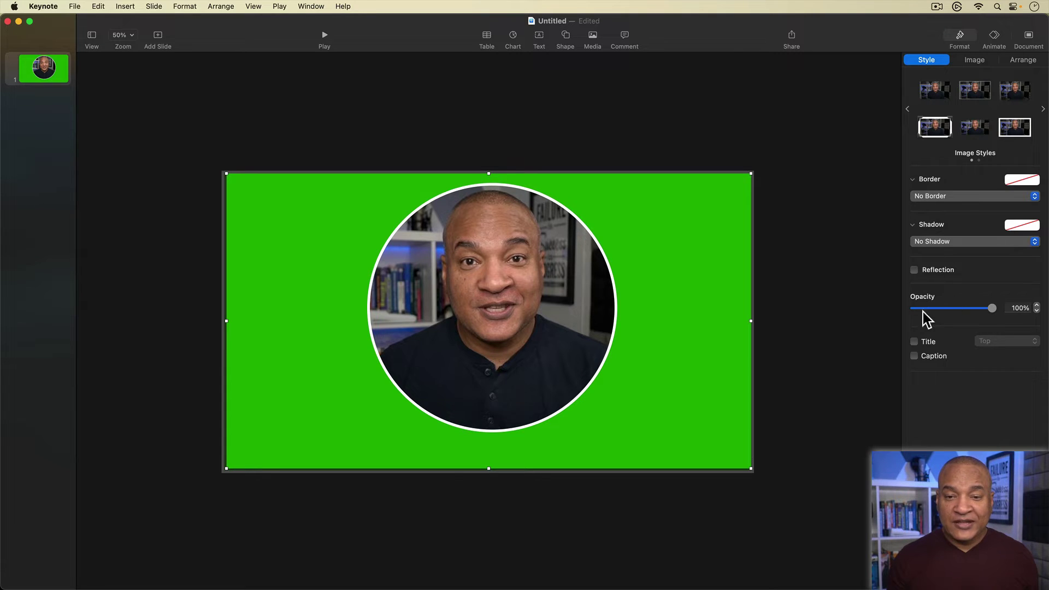
left_click_drag(992, 309, 906, 310)
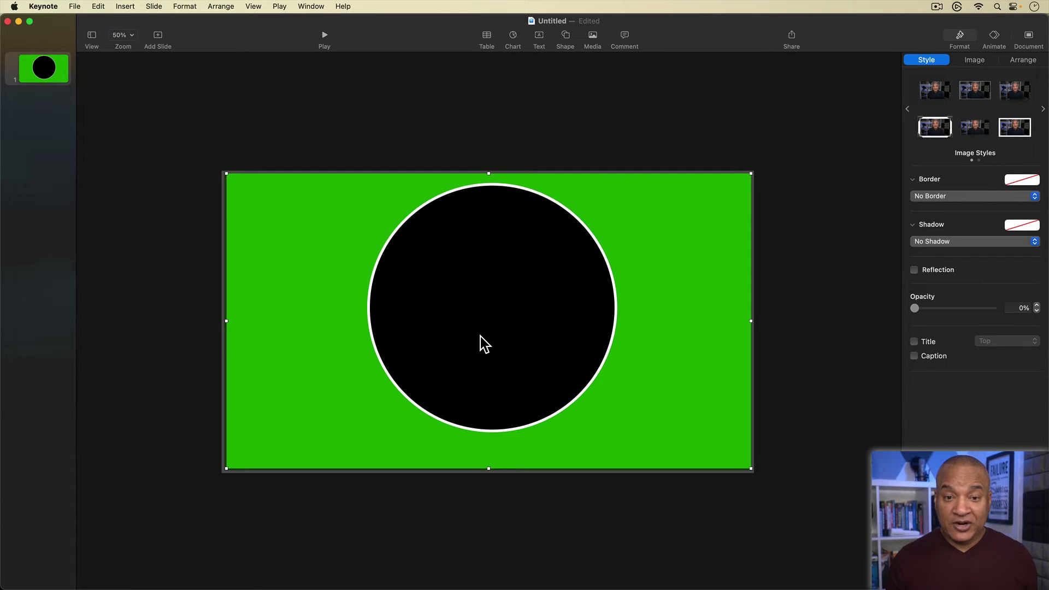
left_click(793, 225)
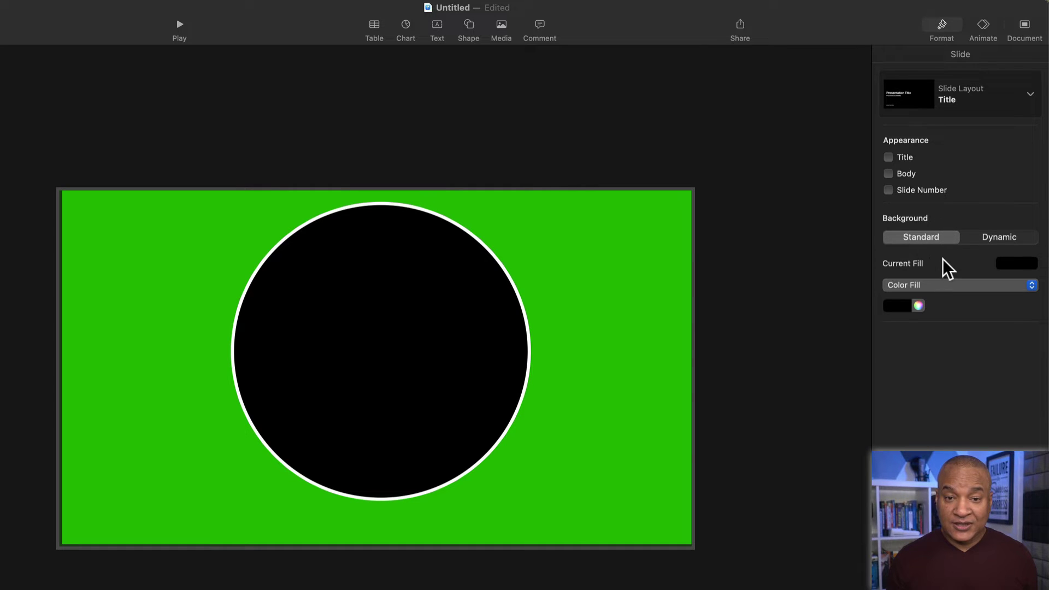
Change the slide background's Color Fill setting to No Fill.
left_click(941, 284)
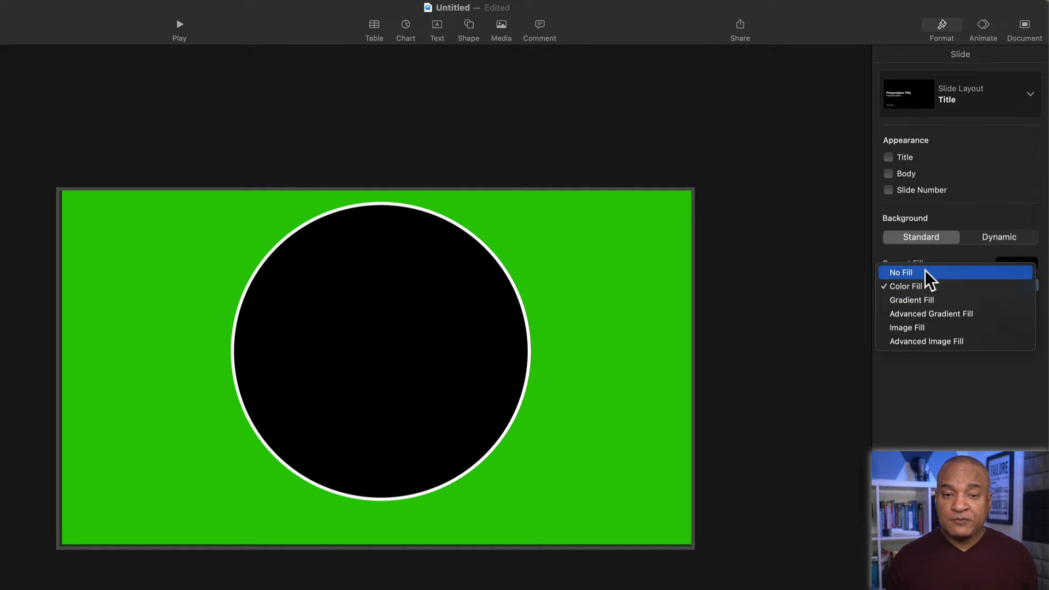
left_click(923, 272)
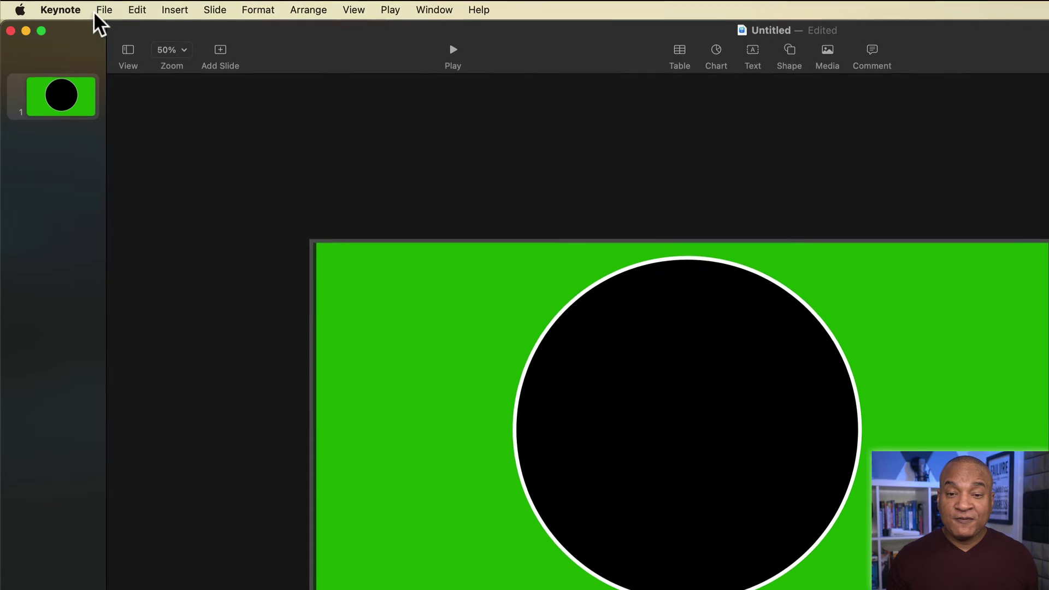
Export the Keynote slide as a transparent PNG named CircleFrameMaskImage into the Keynote Circle Mask folder.
left_click(75, 6)
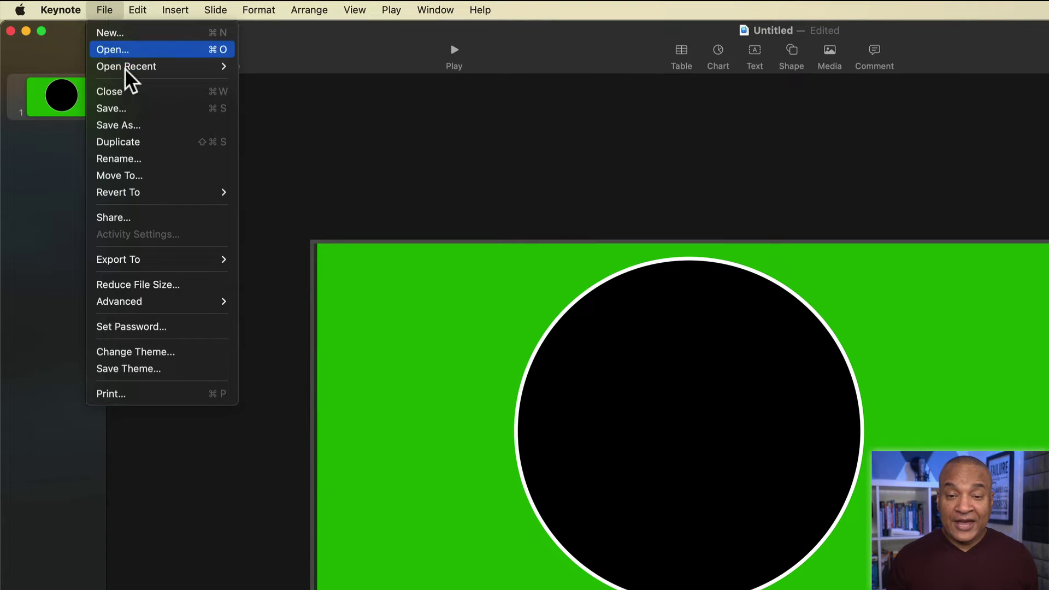
mouse_move(188, 262)
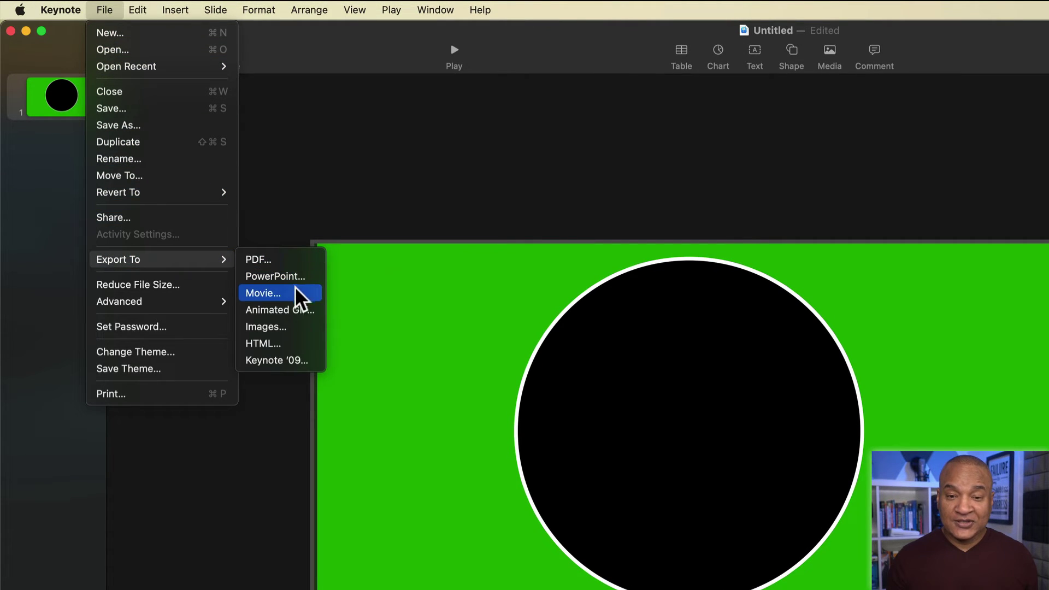
left_click(299, 330)
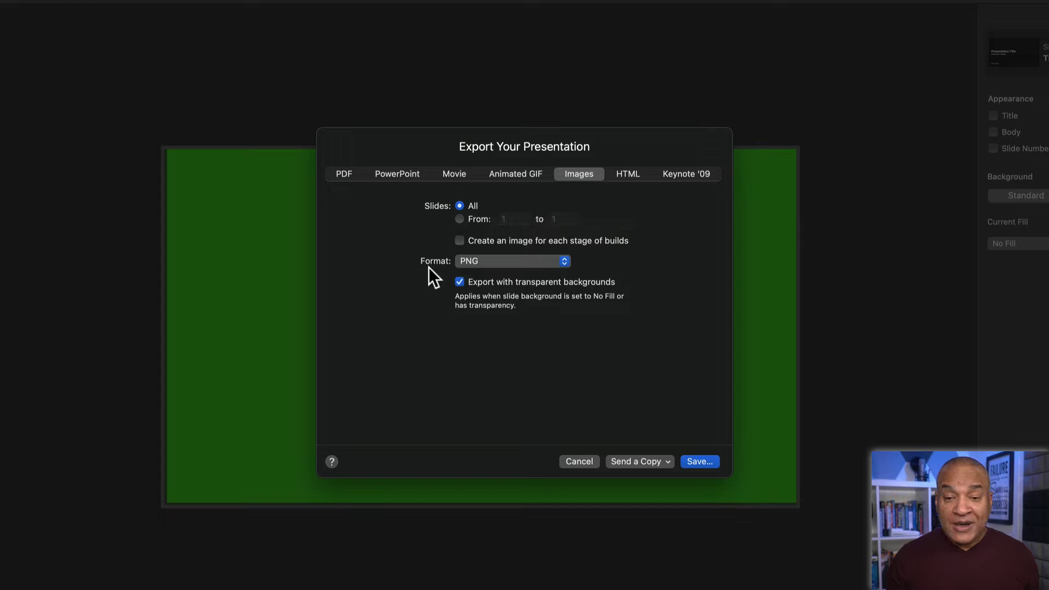
left_click(488, 262)
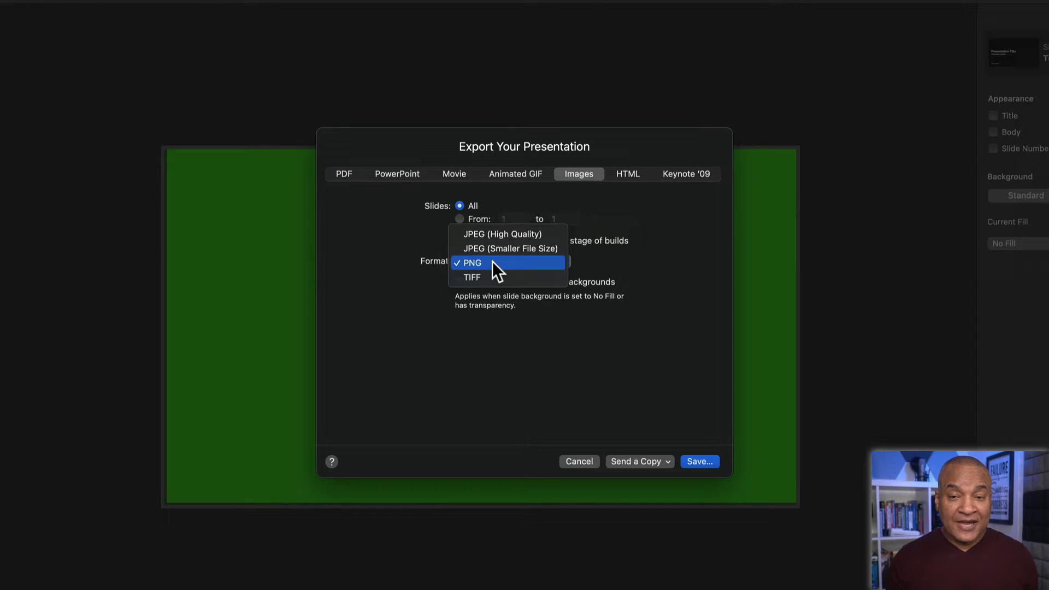
left_click(493, 261)
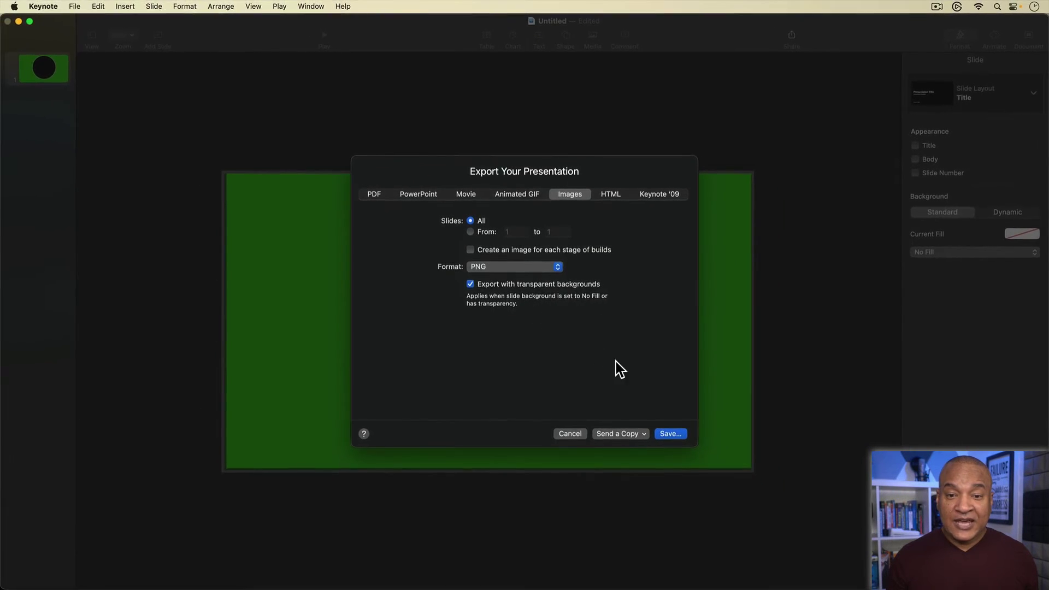
left_click(667, 434)
type("CircleFrameMaskImage")
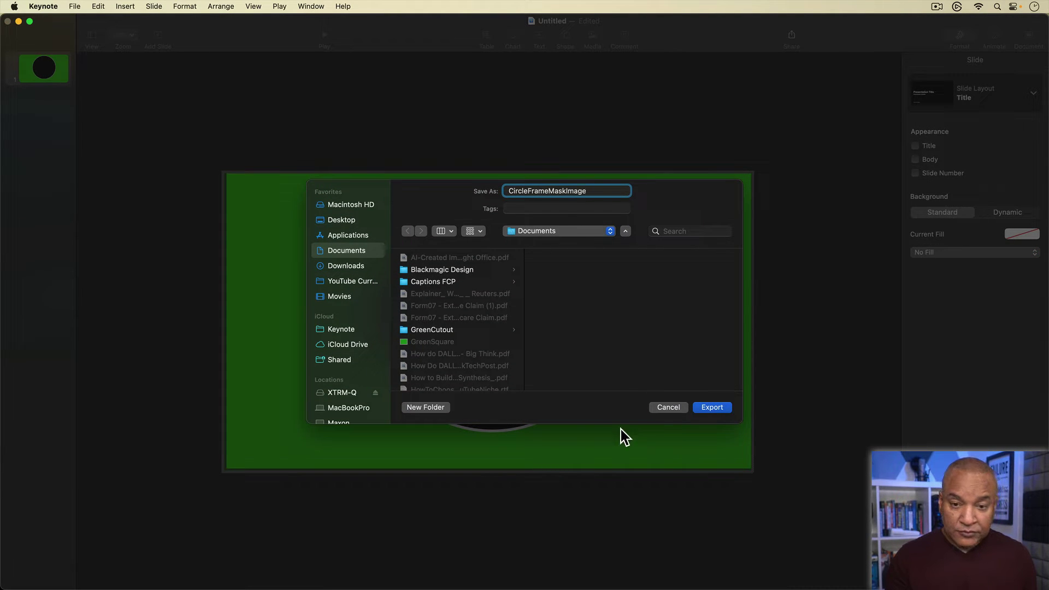
left_click(355, 282)
left_click(439, 281)
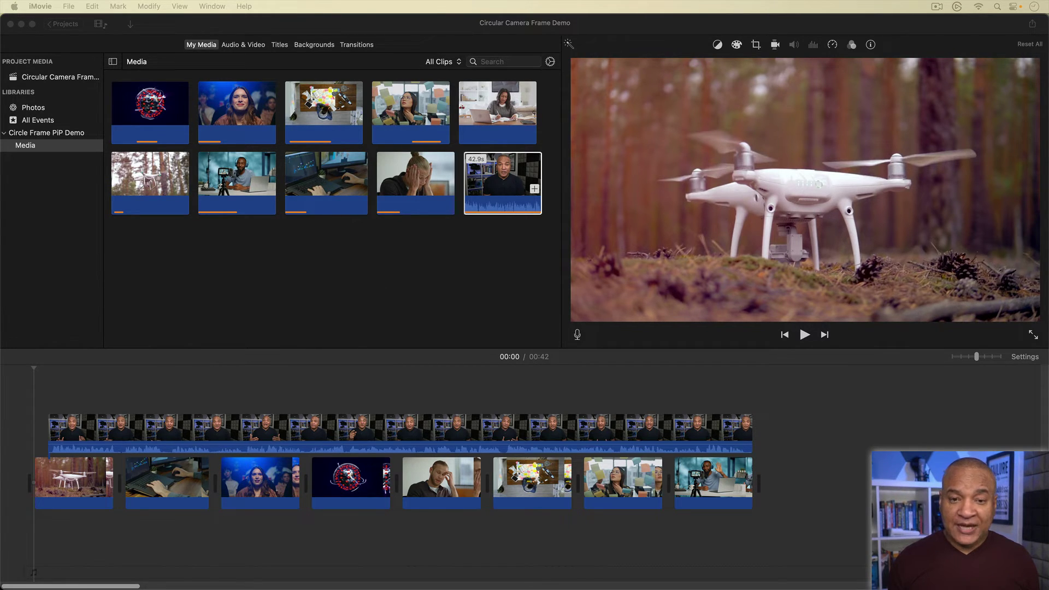
Import CircleFrameMaskImage.001.png from the Finder into the iMovie media library.
left_click_drag(990, 316, 284, 279)
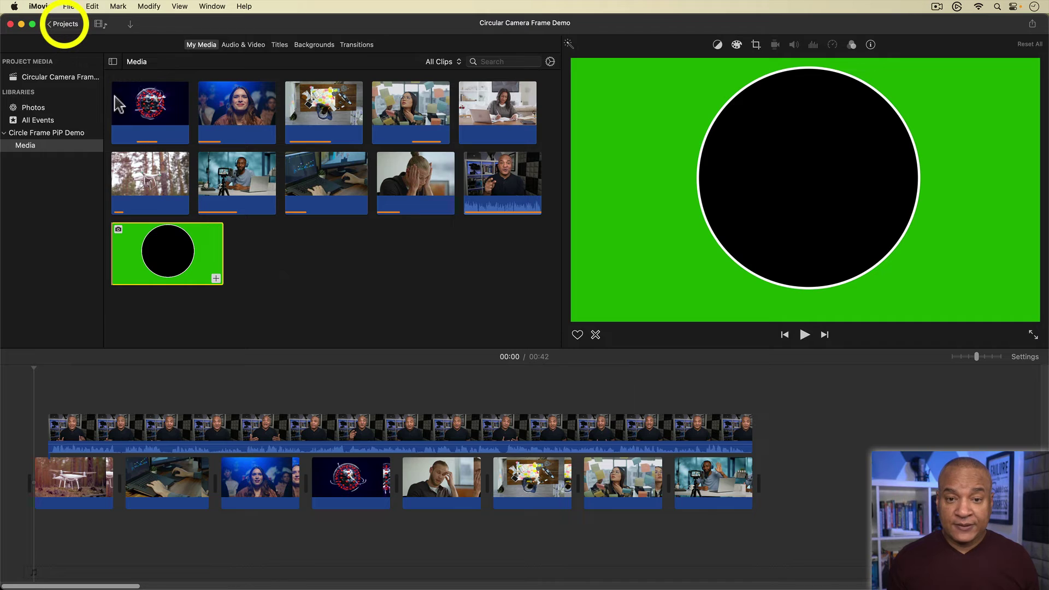
Create a new movie project named Circle Frame Pass 01 and open it with an empty timeline.
left_click(65, 25)
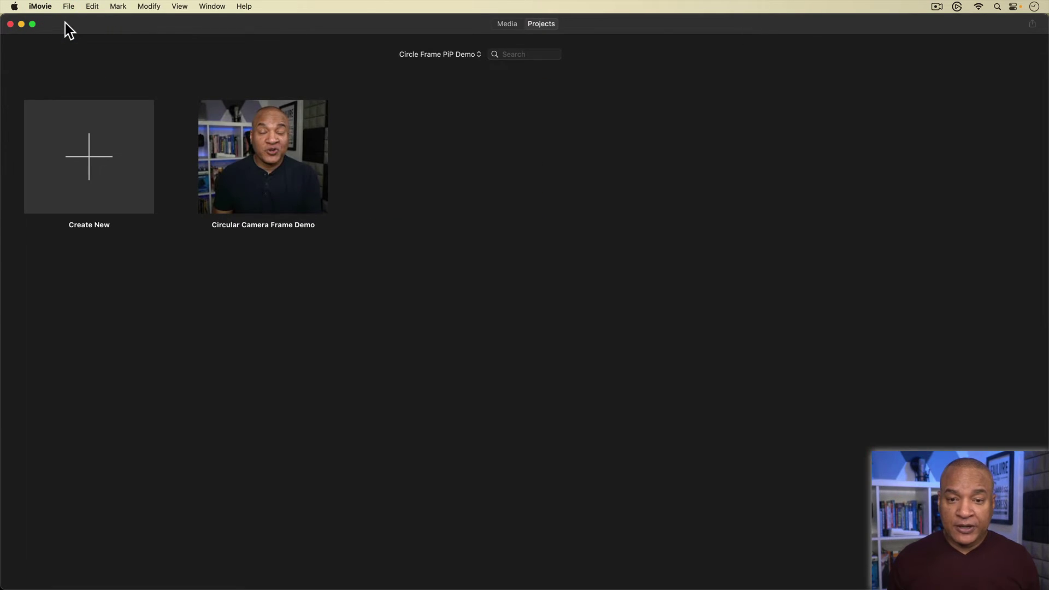
left_click(93, 165)
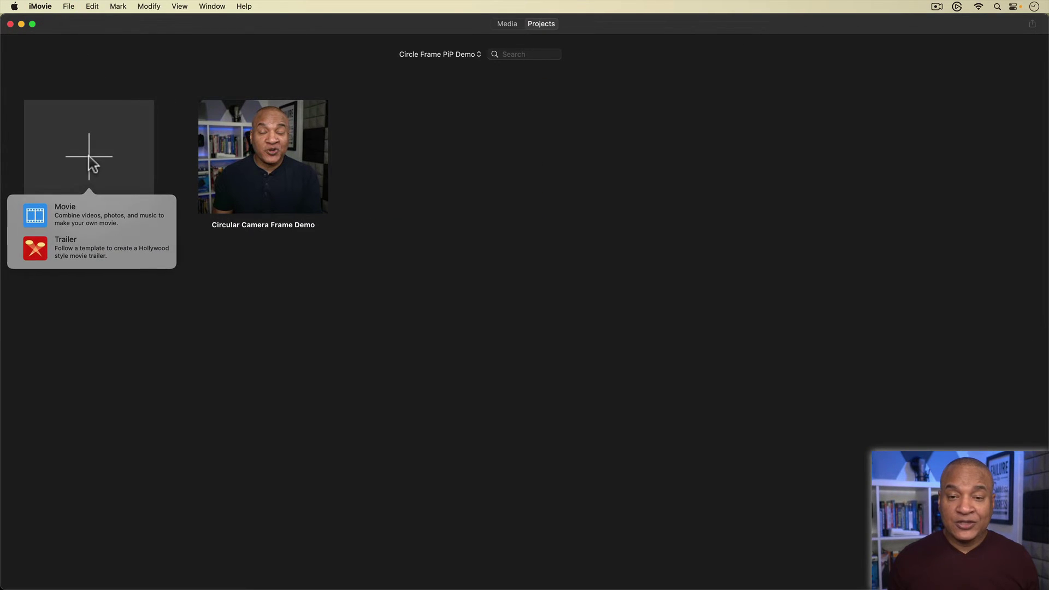
left_click(59, 214)
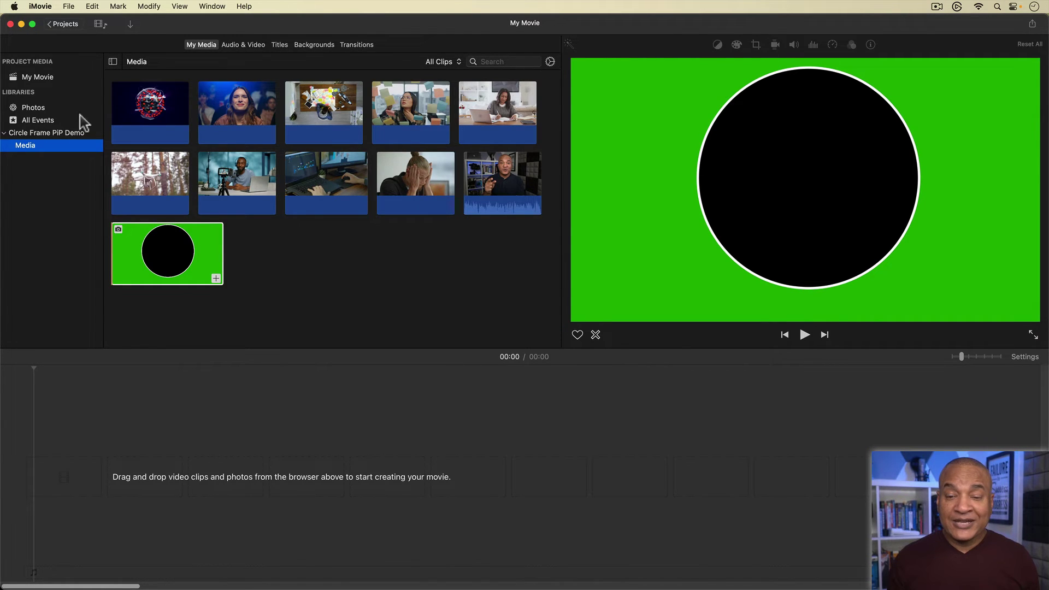
left_click(66, 24)
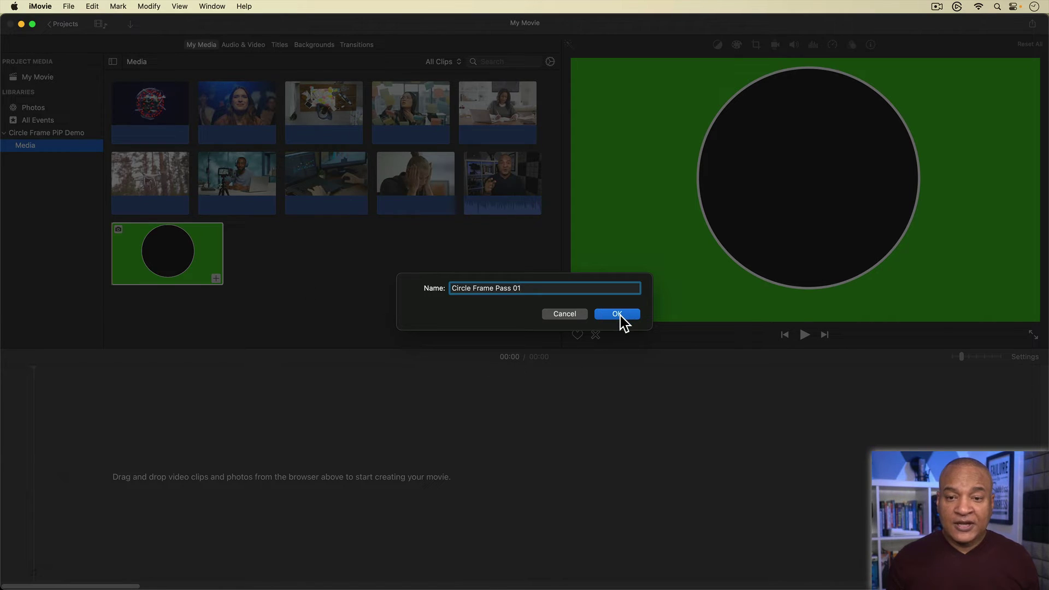
left_click(617, 314)
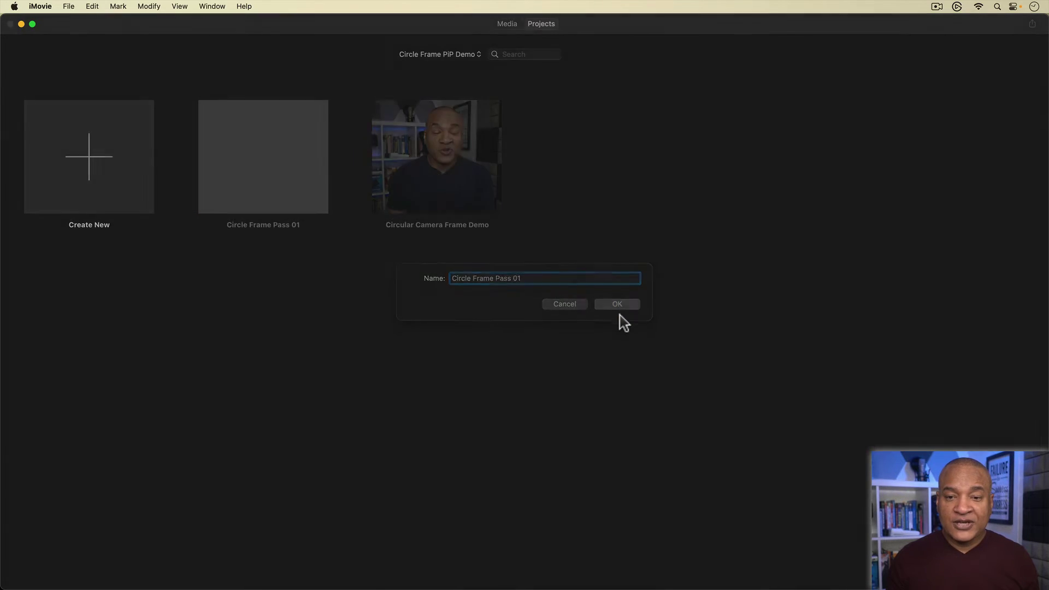
left_click(269, 162)
double_click(268, 162)
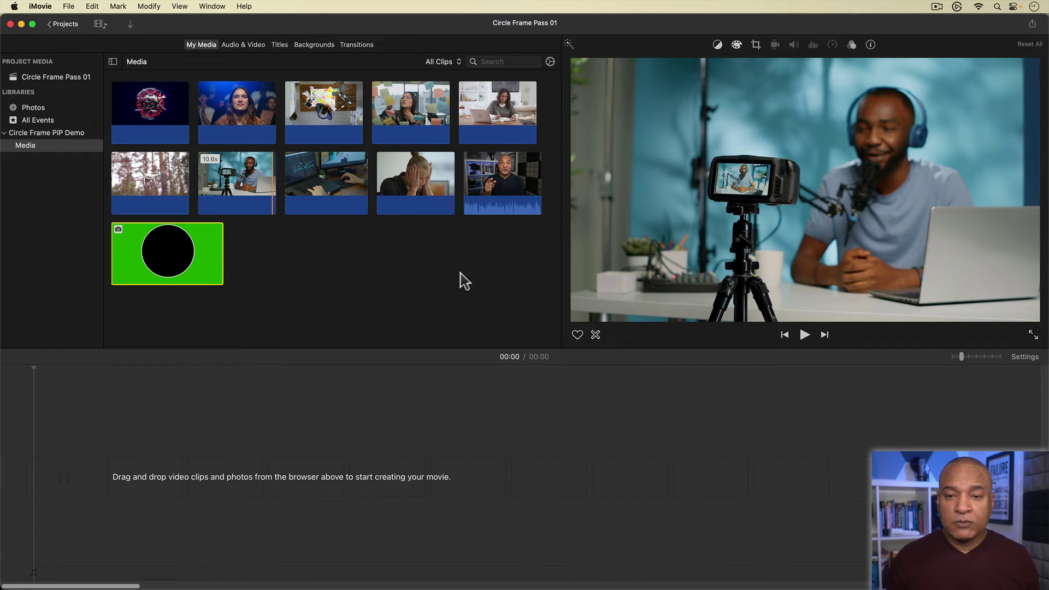
Append the talking-head clip and stretch the green circle image above it across its full length.
left_click(506, 180)
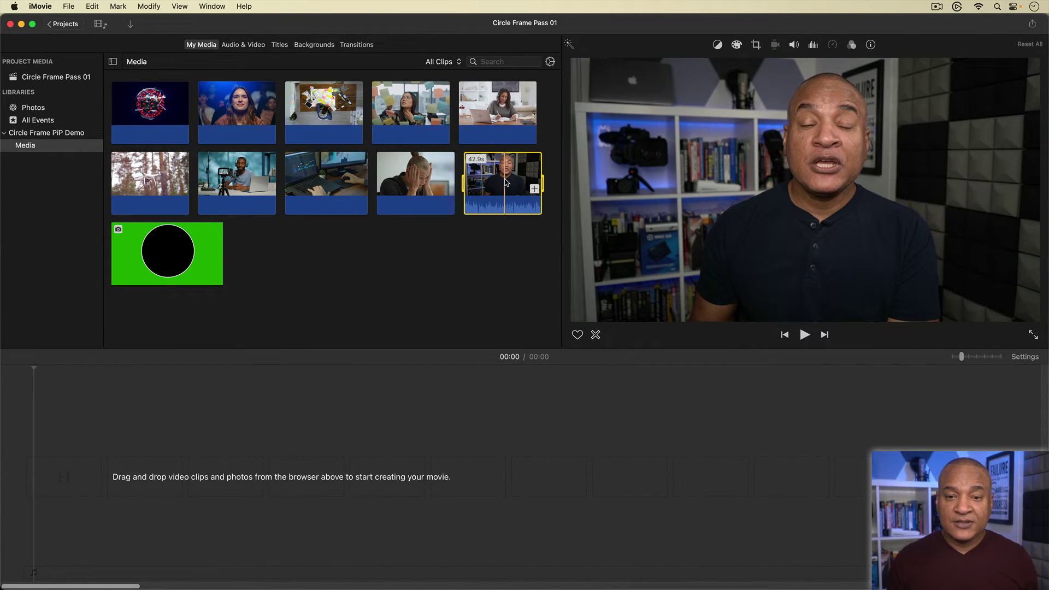
key("e")
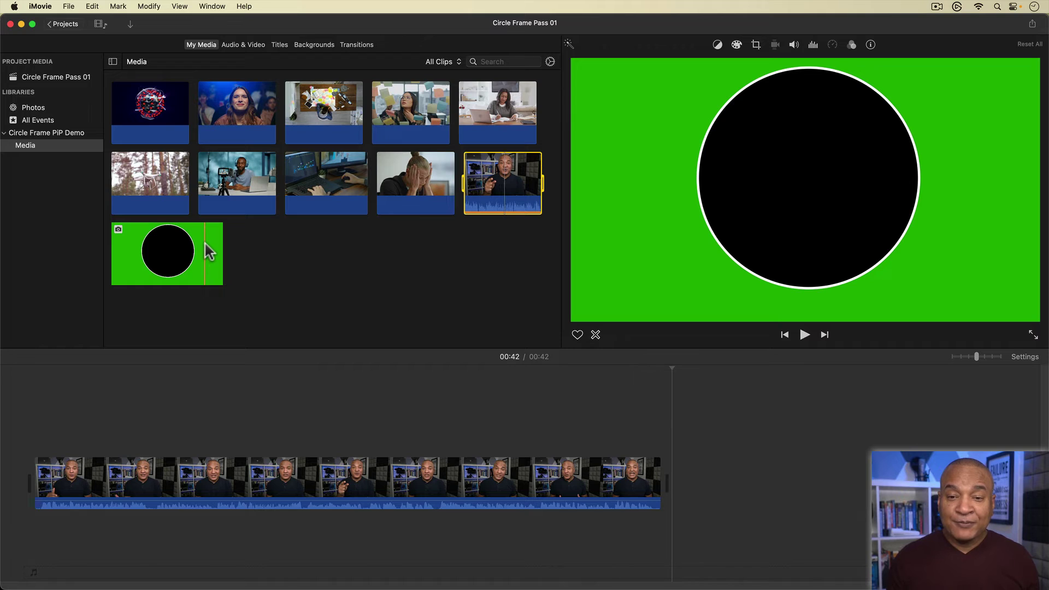
left_click_drag(209, 253, 31, 409)
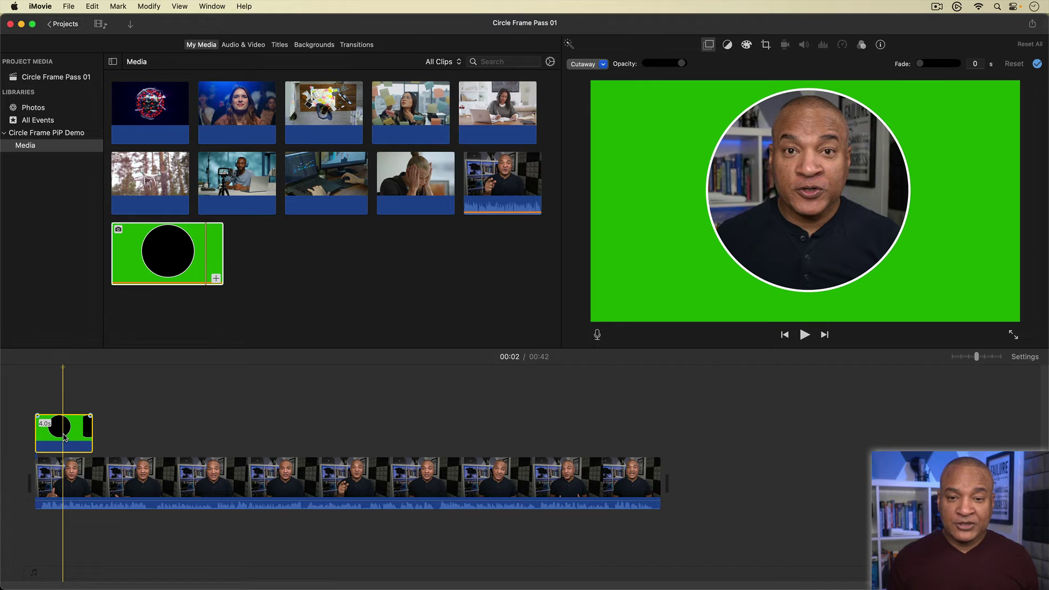
left_click_drag(92, 434, 659, 434)
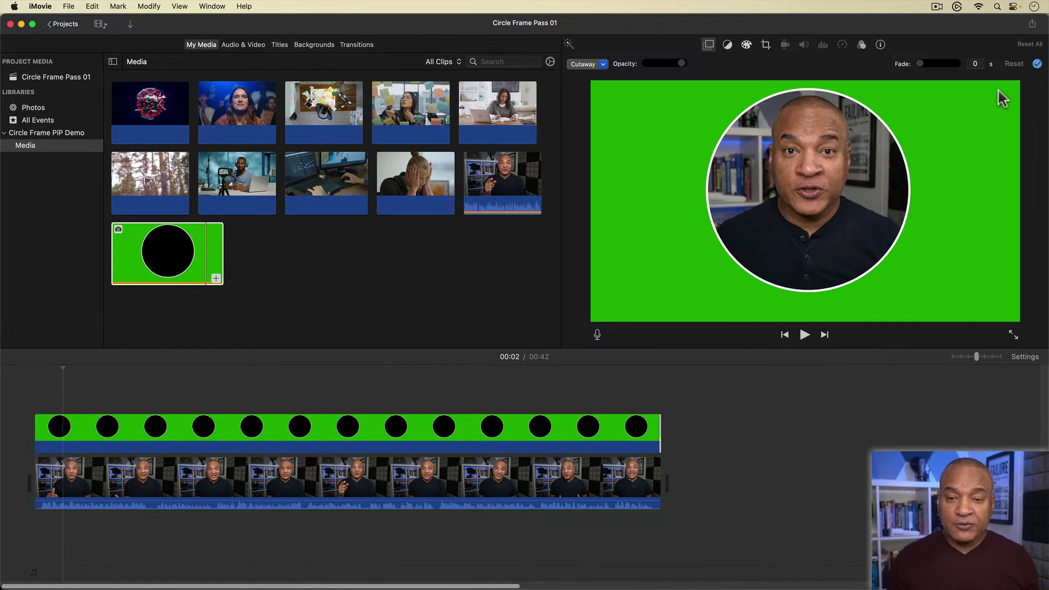
Export Circle Frame Pass 01 with Better Quality compression and import the 42.9s result into media.
left_click(1032, 25)
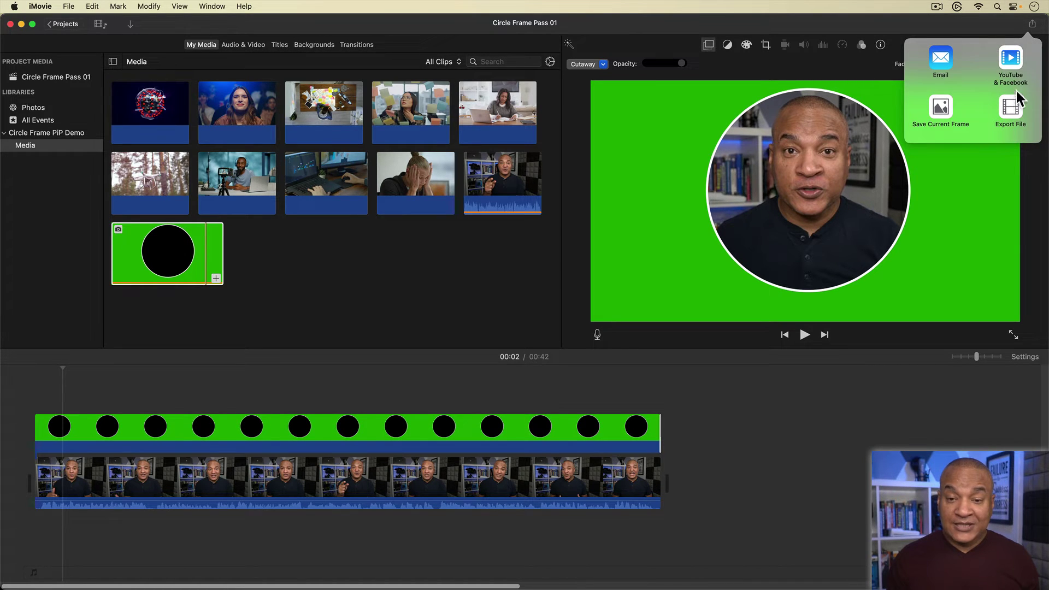
left_click(1011, 103)
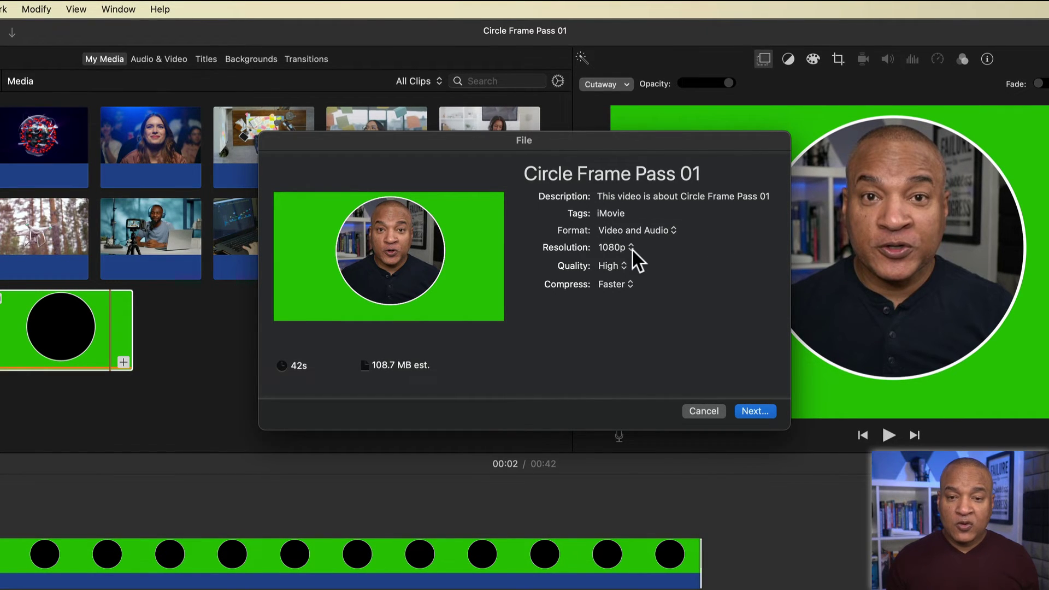
left_click(630, 283)
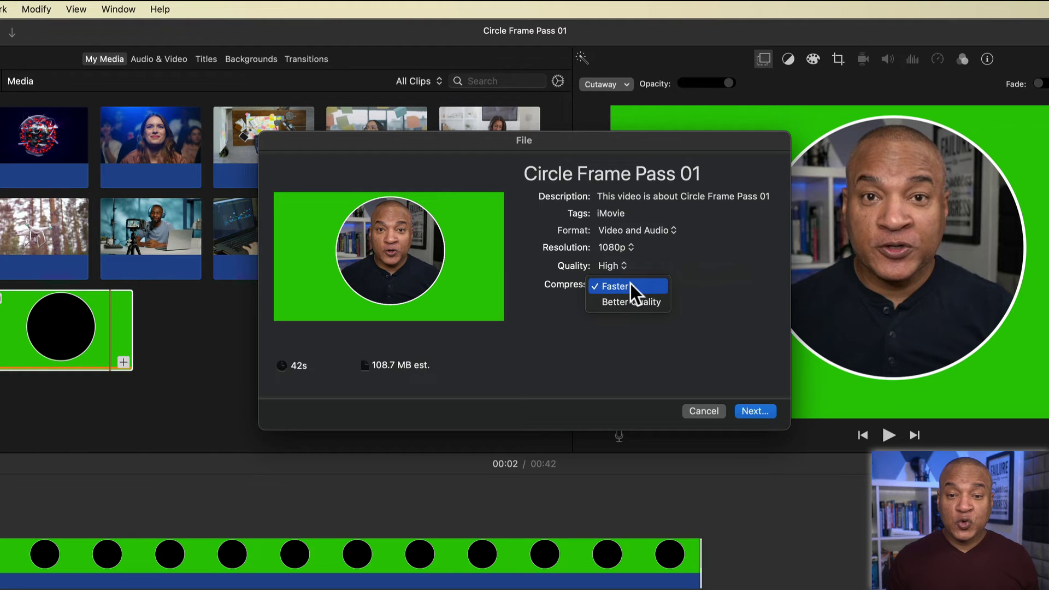
left_click(655, 303)
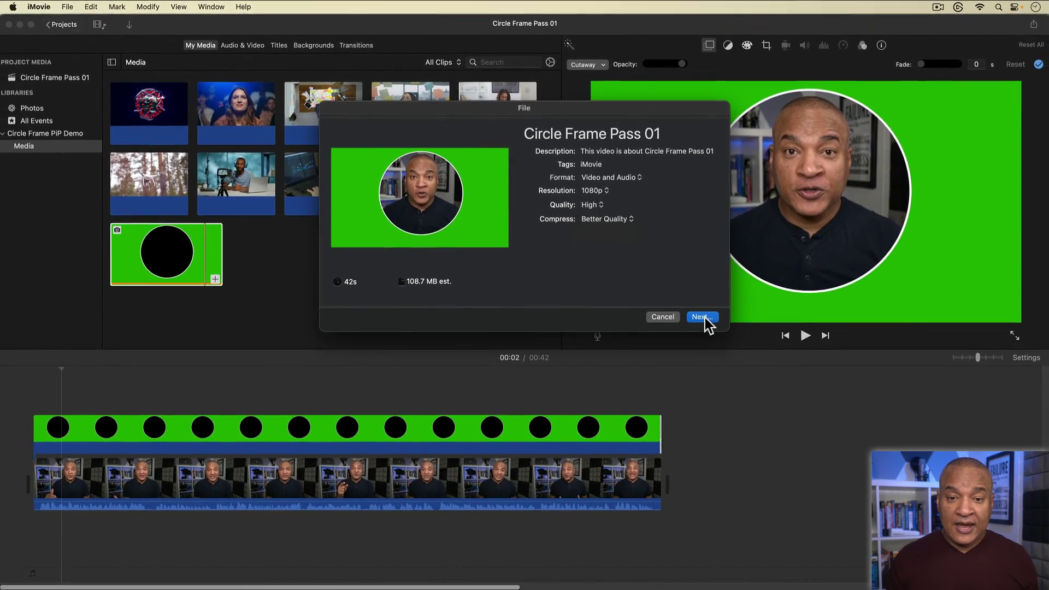
left_click(724, 355)
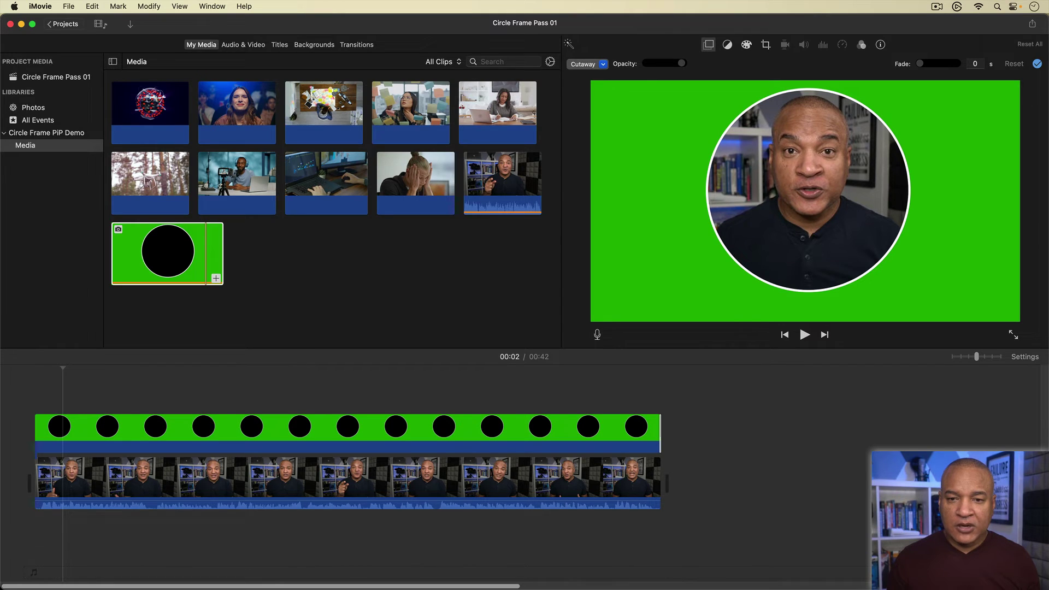
left_click_drag(754, 230, 373, 284)
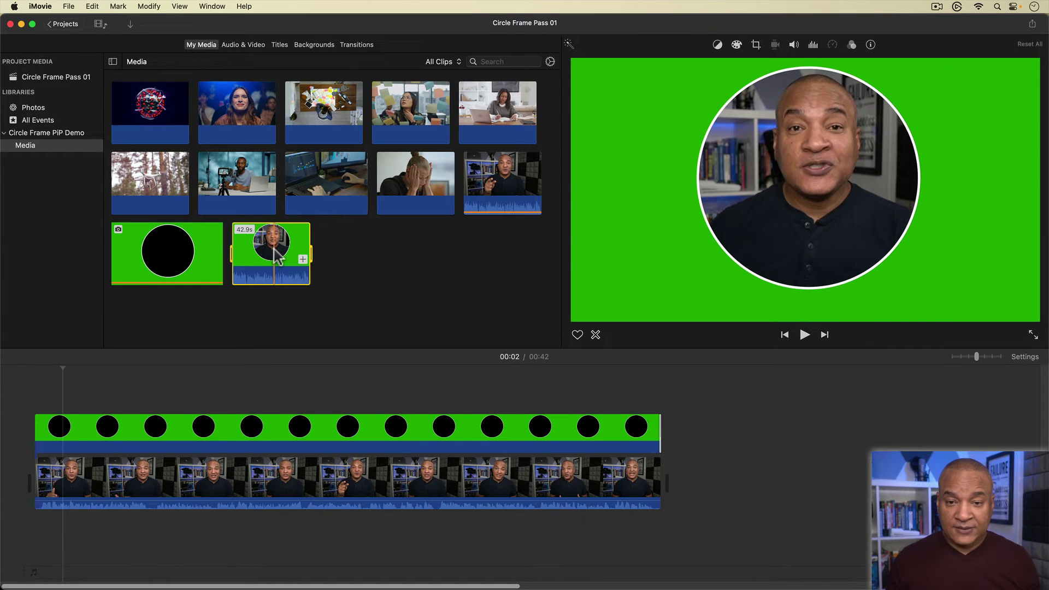
Open Circular Camera Frame Demo and move the old speaker overlay clip out of the way.
left_click(69, 25)
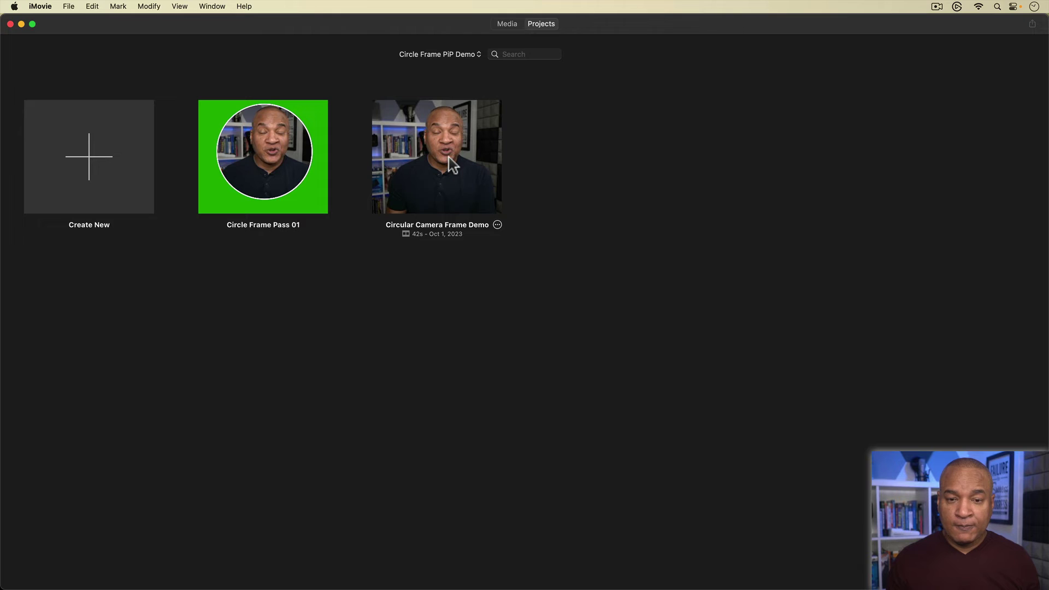
double_click(451, 164)
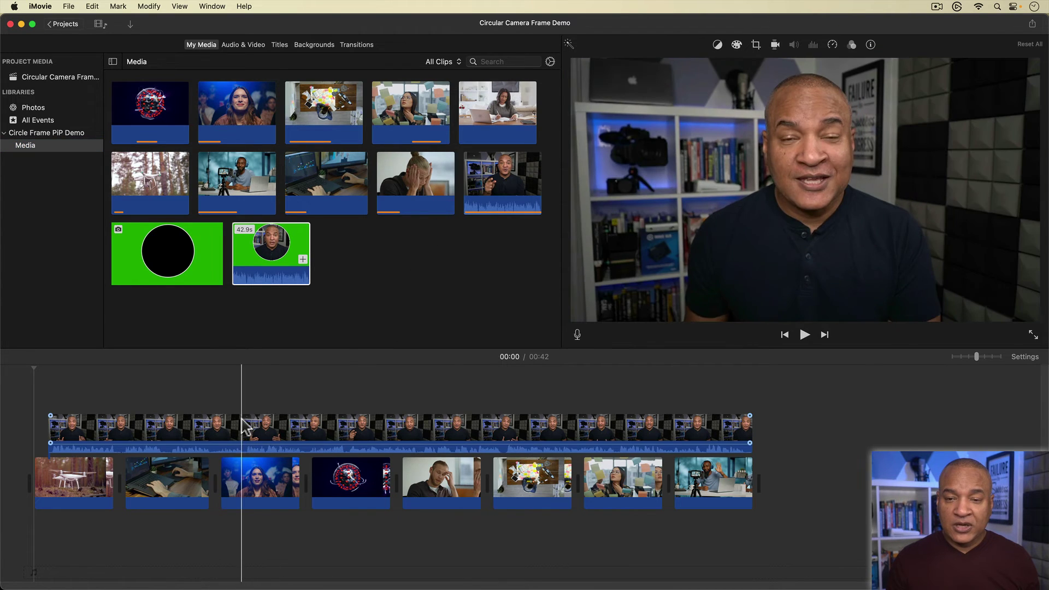
left_click(413, 426)
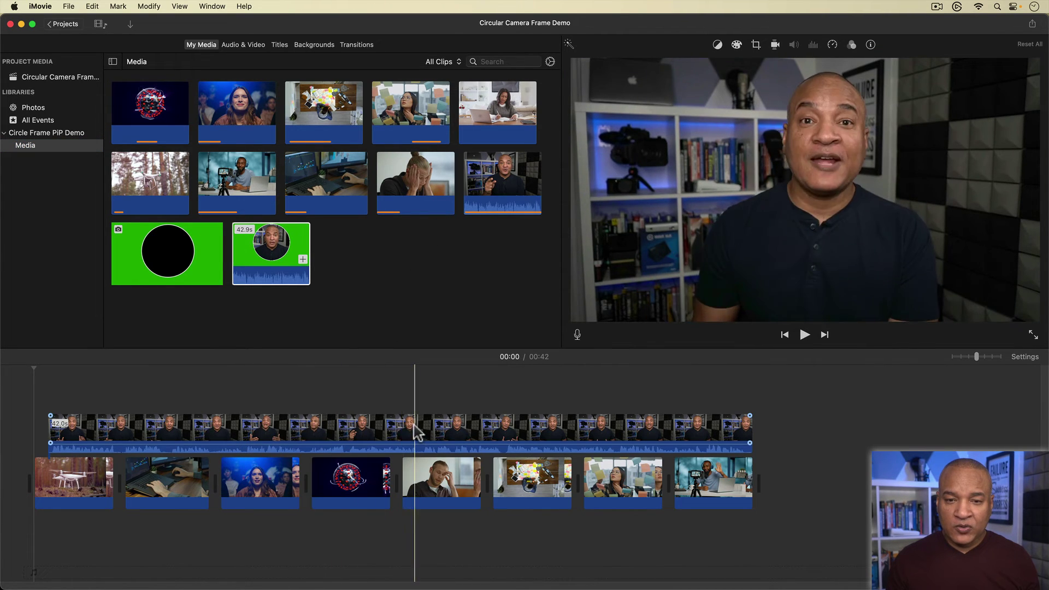
left_click(368, 426)
left_click_drag(103, 434, 812, 452)
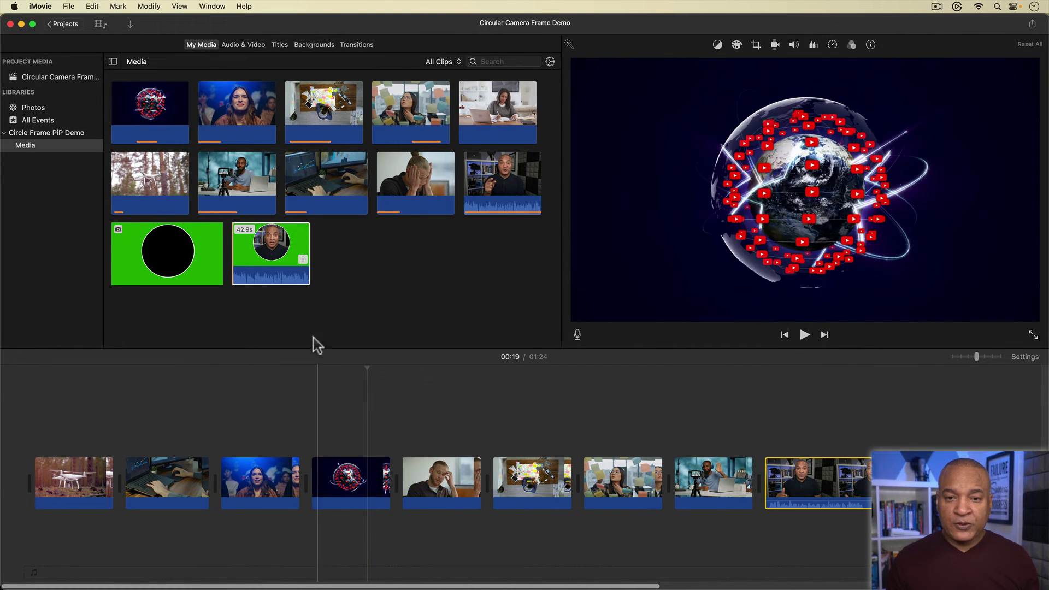
Lay the circle-framed clip over the start of the video as Picture in Picture.
left_click(267, 253)
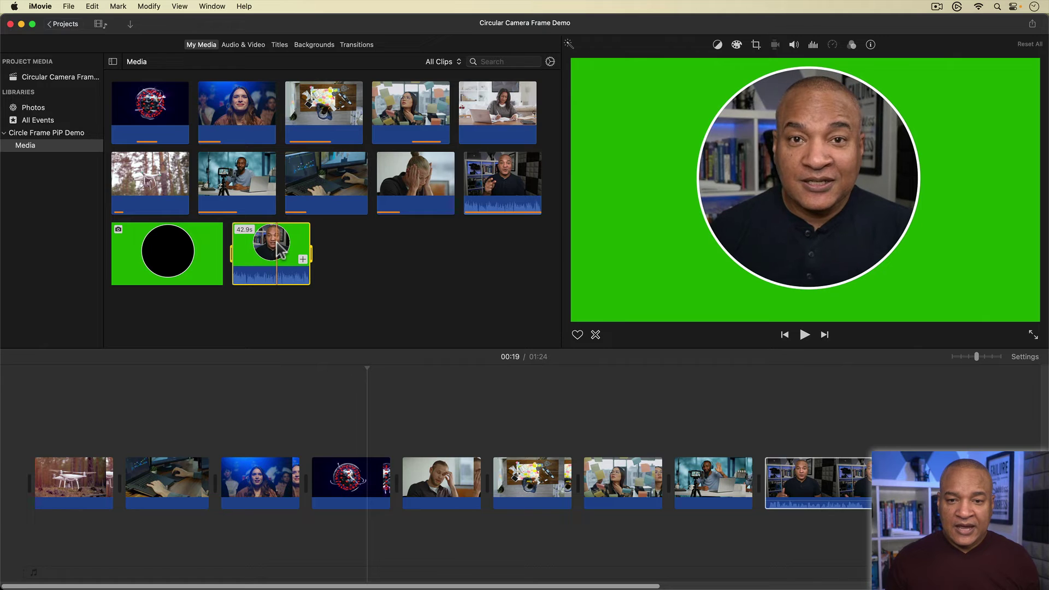
left_click_drag(277, 246, 35, 391)
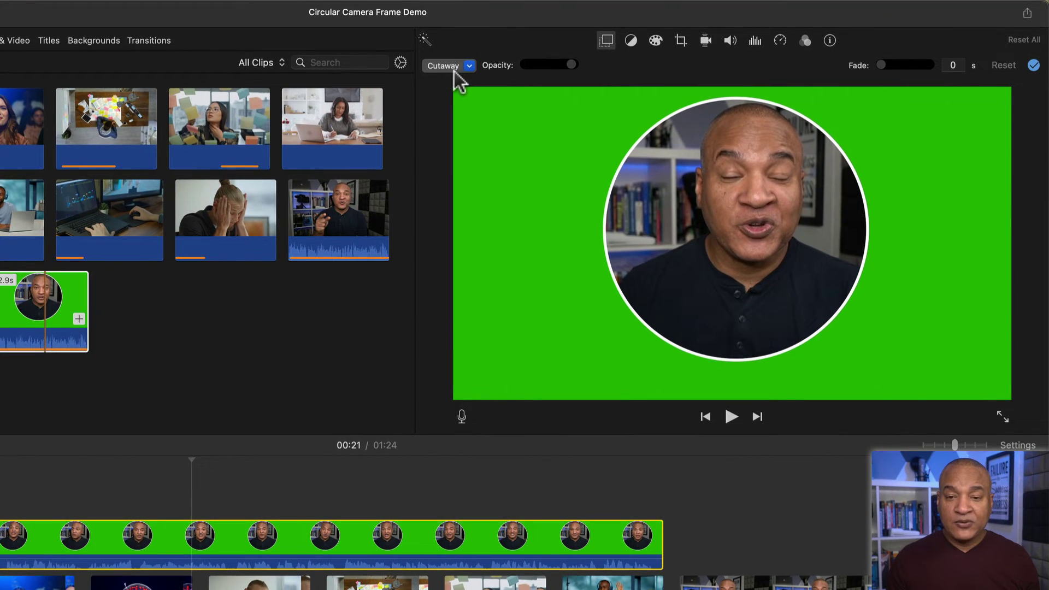
left_click(470, 66)
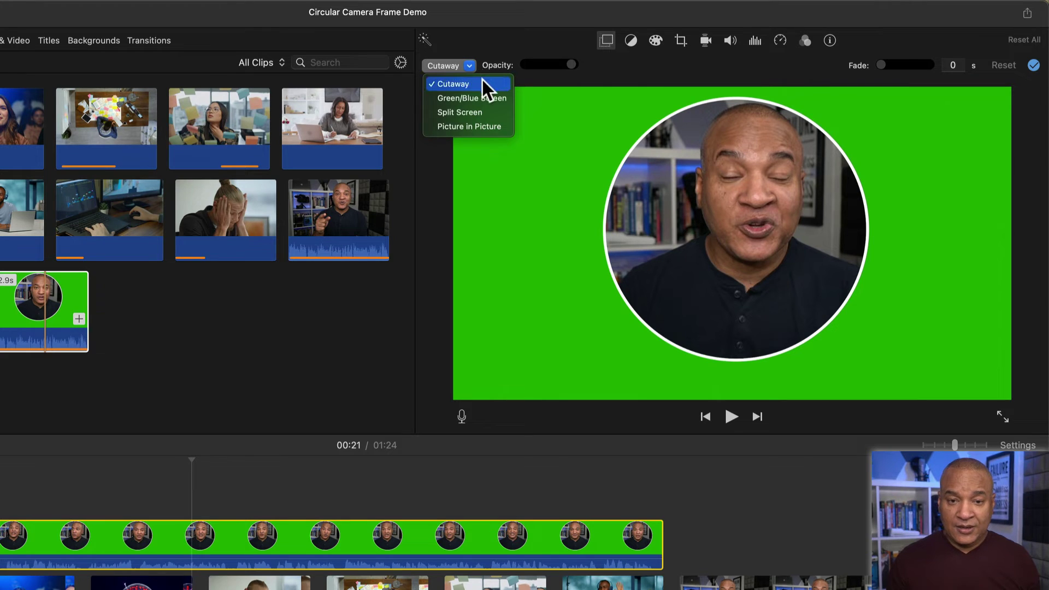
left_click(502, 127)
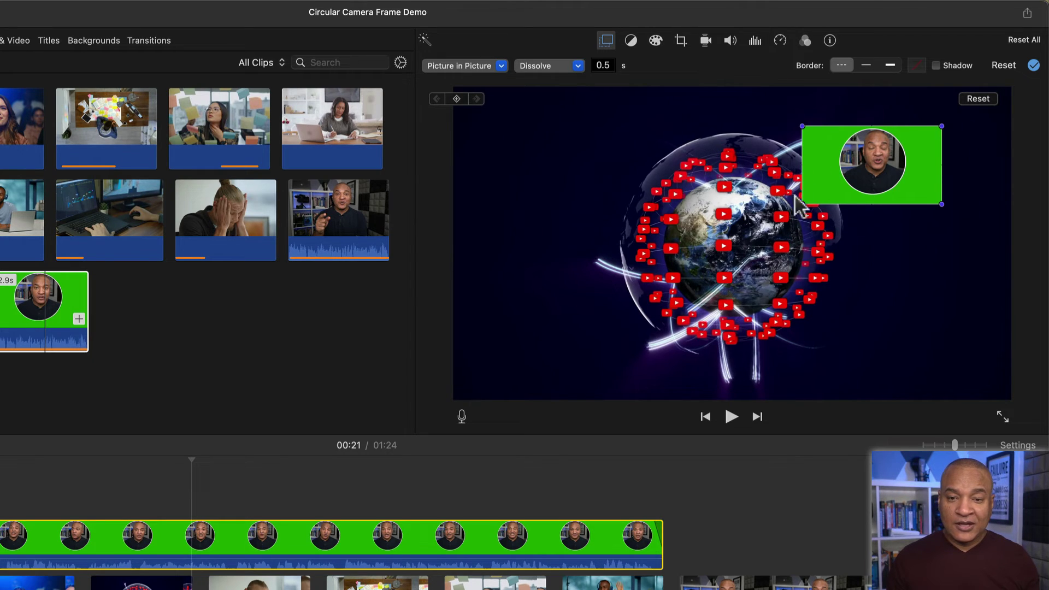
Enlarge the circle inset, move it to the lower right, and set a 0 s dissolve.
left_click_drag(806, 203, 720, 252)
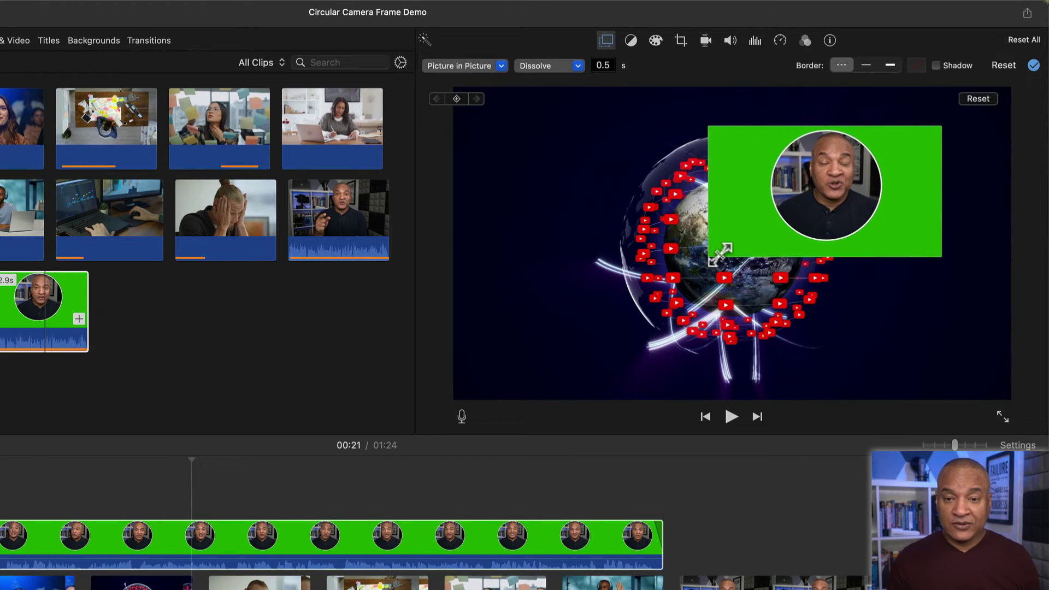
left_click_drag(803, 193, 918, 334)
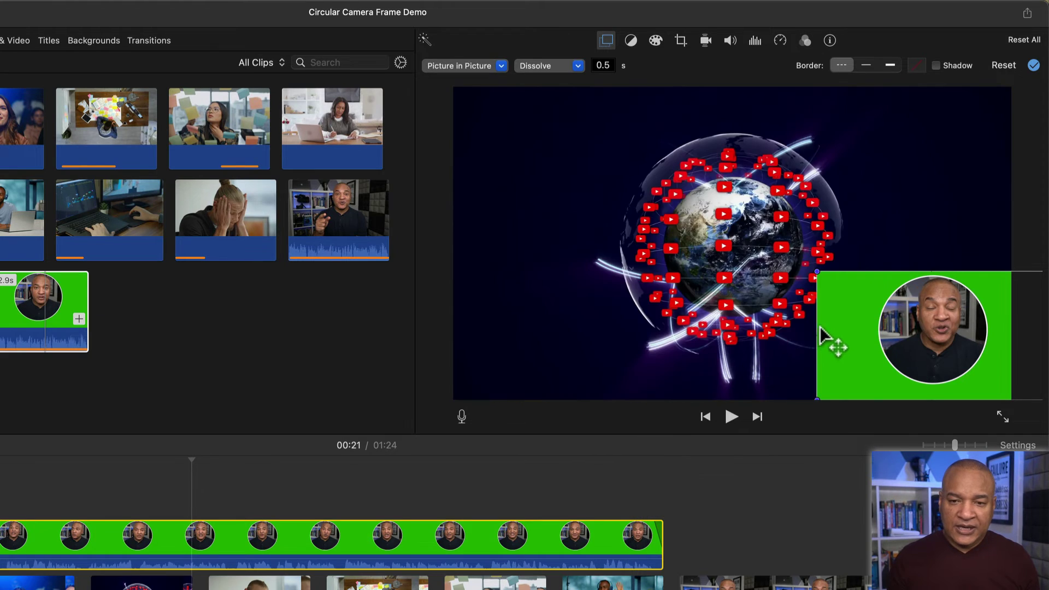
left_click(614, 65)
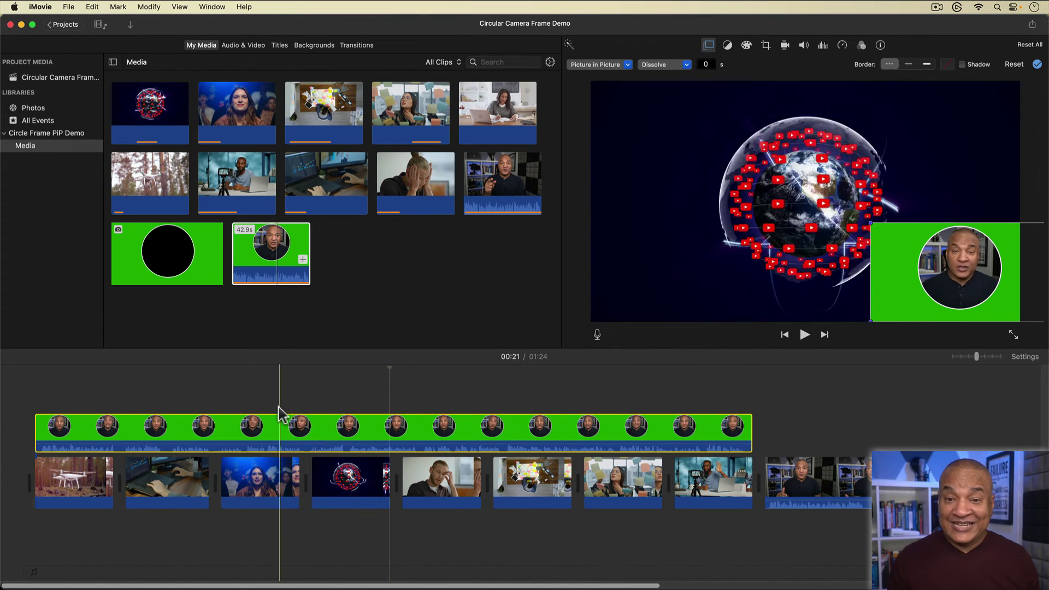
Copy the picture-in-picture clip and return to the projects list.
left_click(328, 429)
left_click(326, 425)
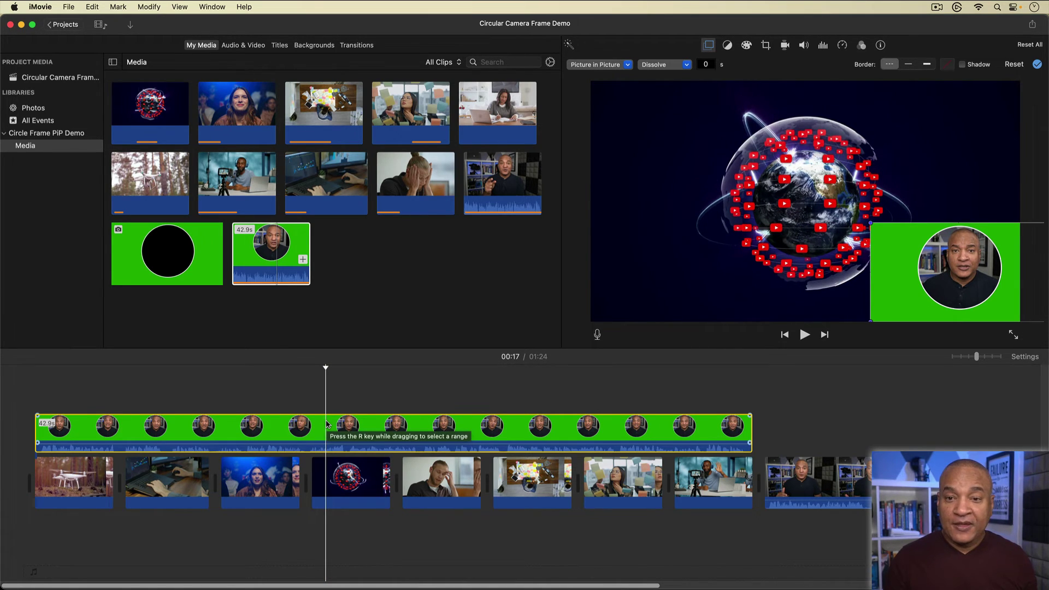
key("super+c")
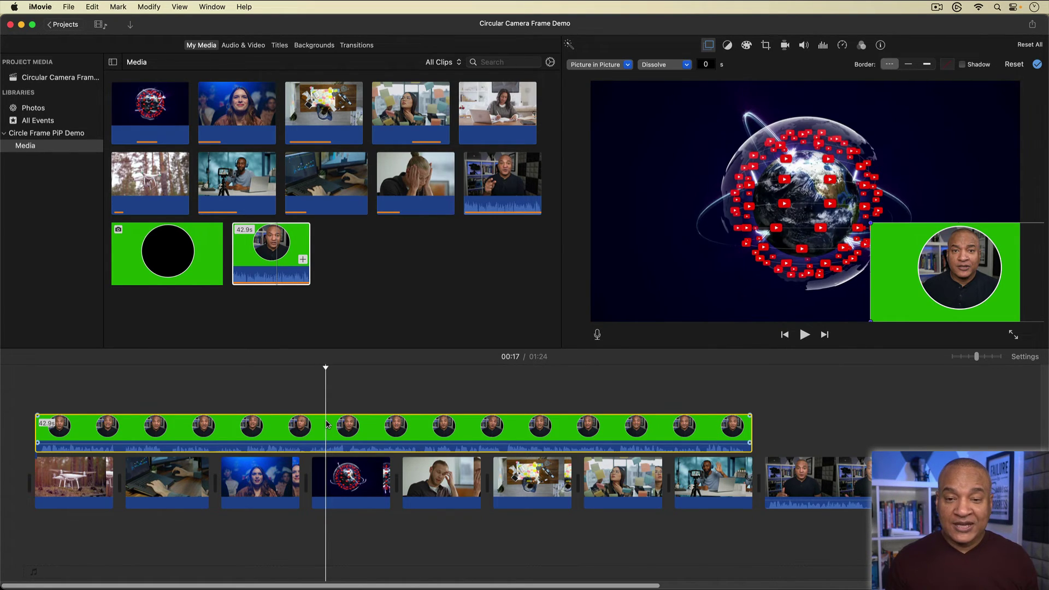
left_click(67, 24)
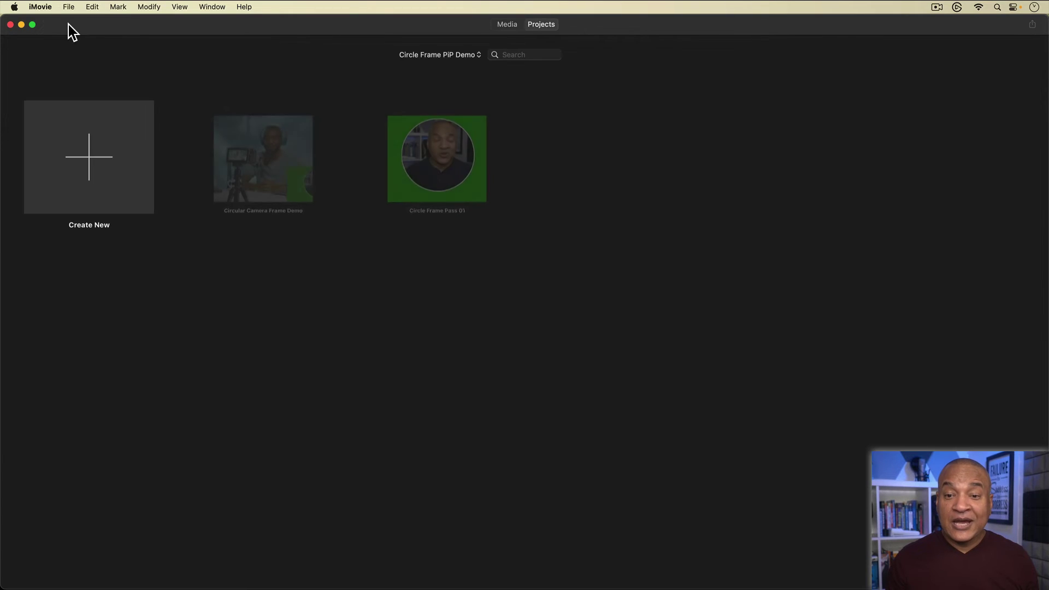
Create a new movie project named Circle Frame Pass 02 and open it in the editor.
left_click(90, 159)
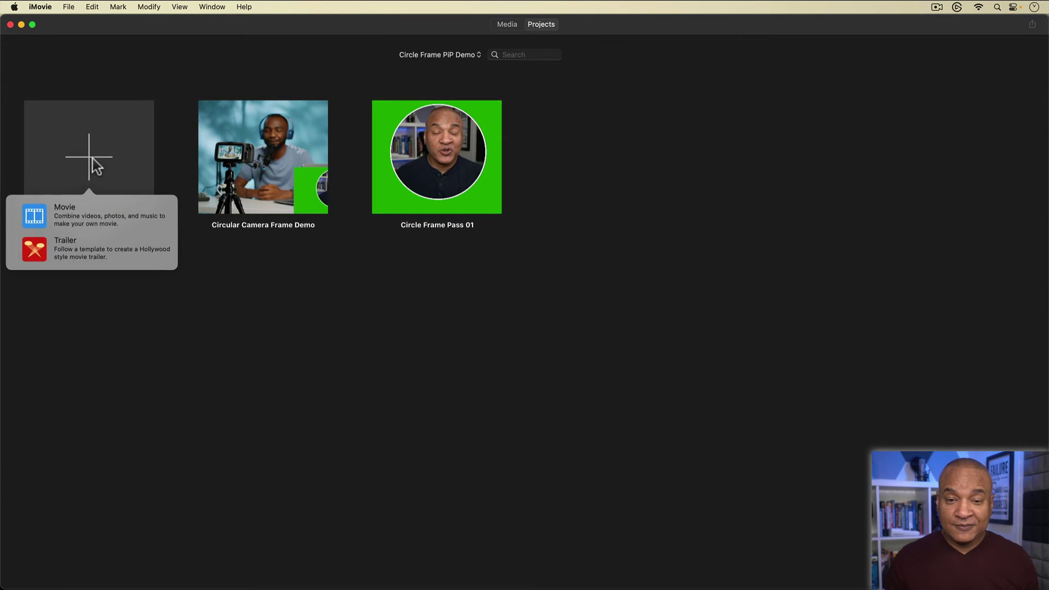
left_click(36, 214)
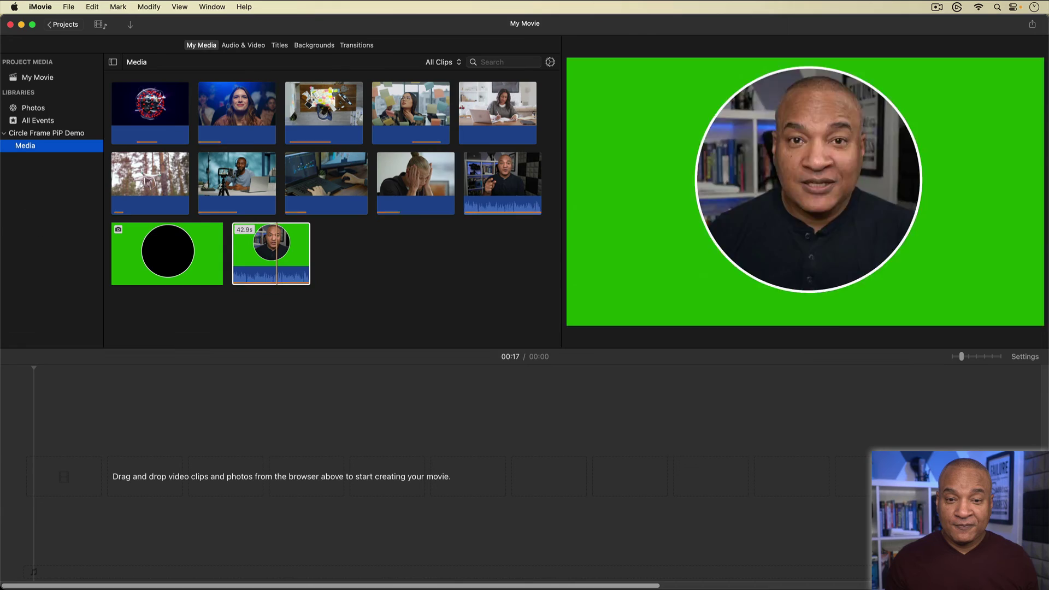
left_click(60, 25)
type("Circle Frame Pass 02")
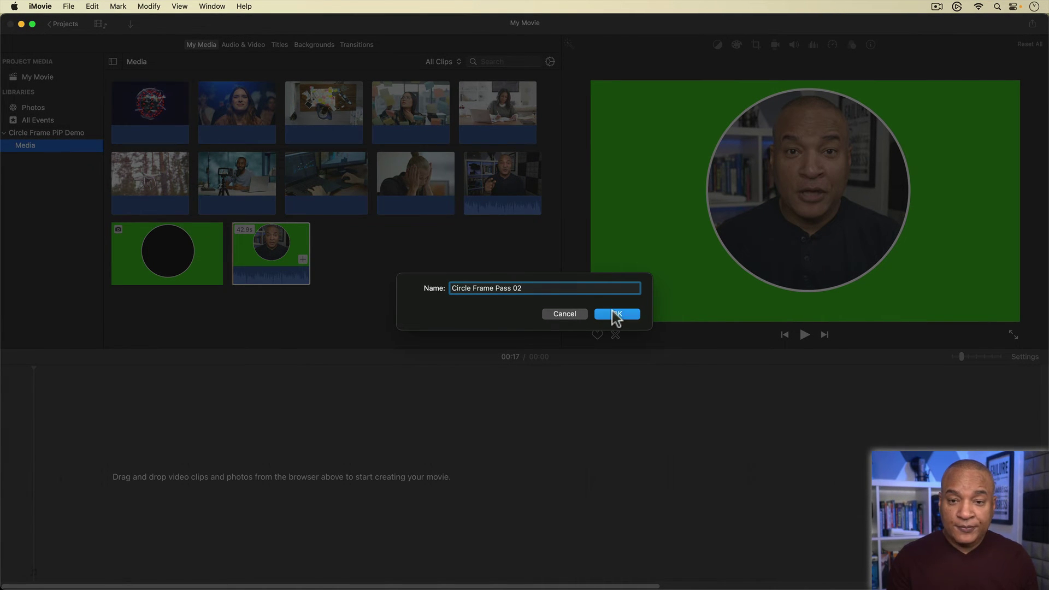
left_click(615, 314)
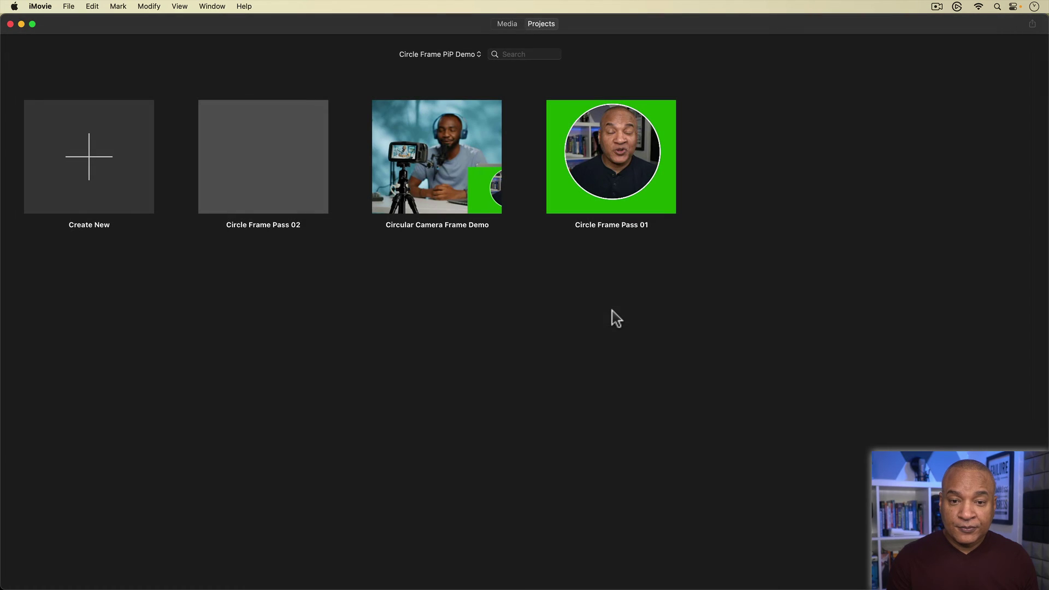
double_click(281, 159)
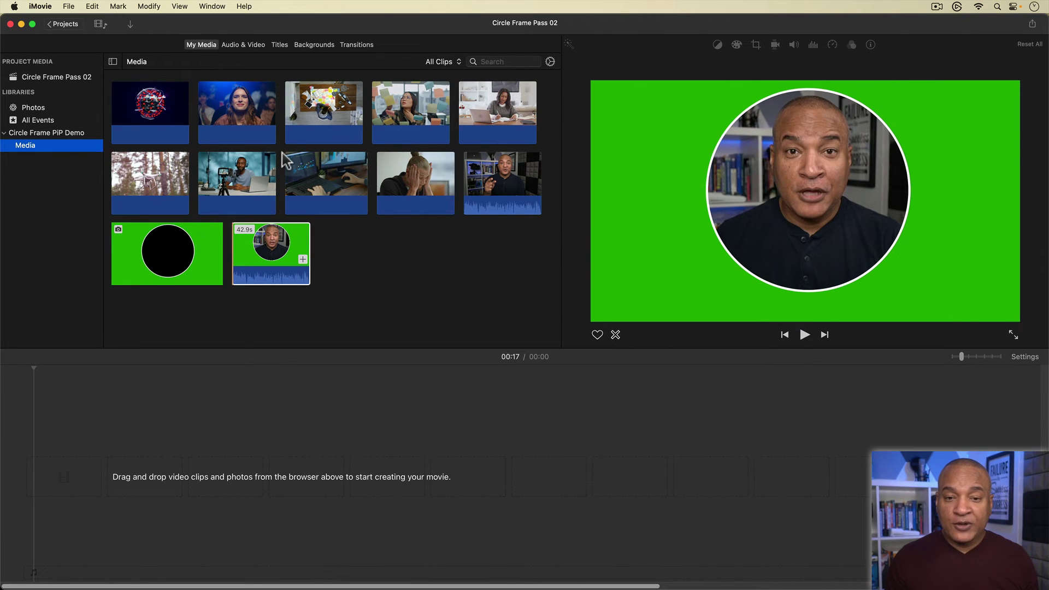
Add the plain Green background from Backgrounds to the timeline and lengthen it slightly.
left_click(322, 52)
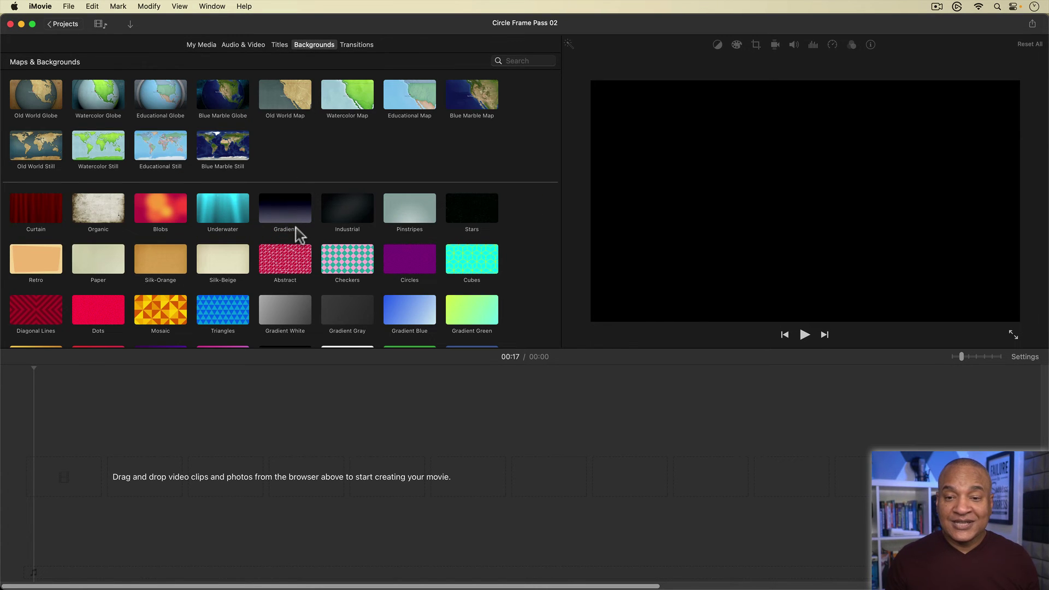
scroll(295, 231, "down", 3)
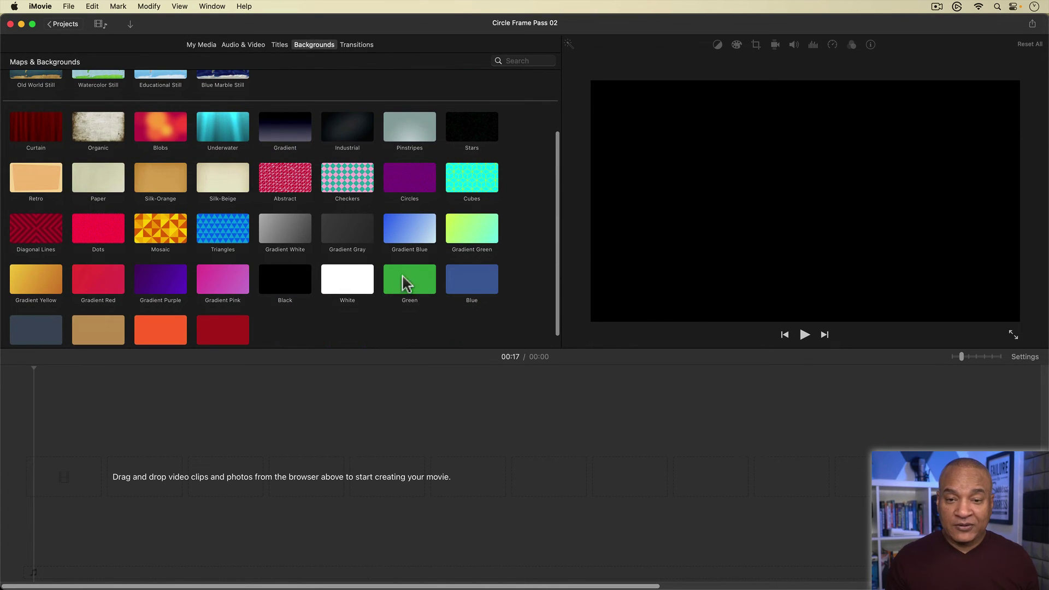
left_click_drag(419, 285, 112, 468)
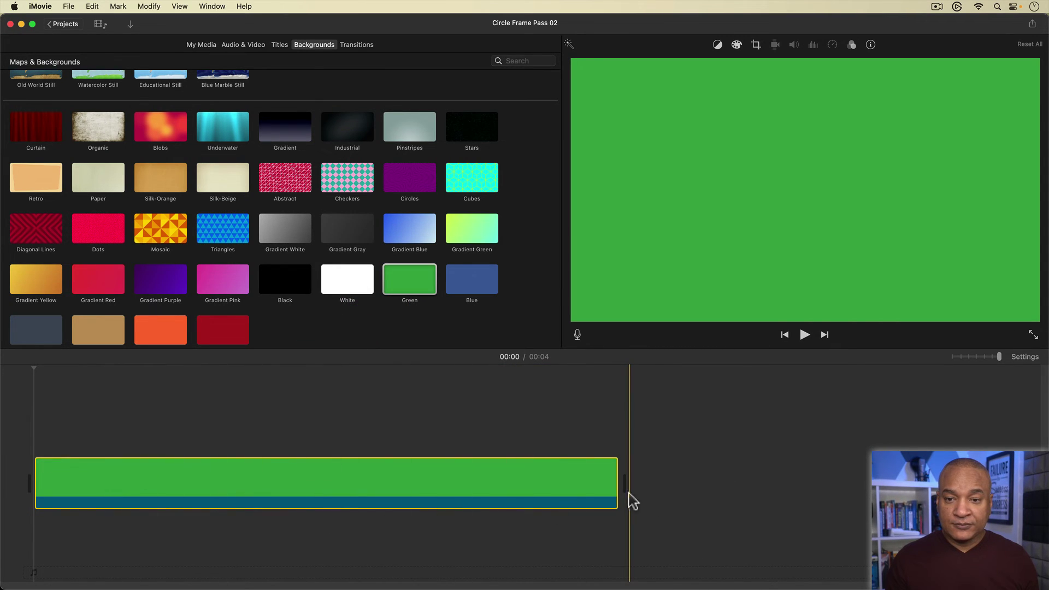
left_click_drag(619, 496, 1038, 496)
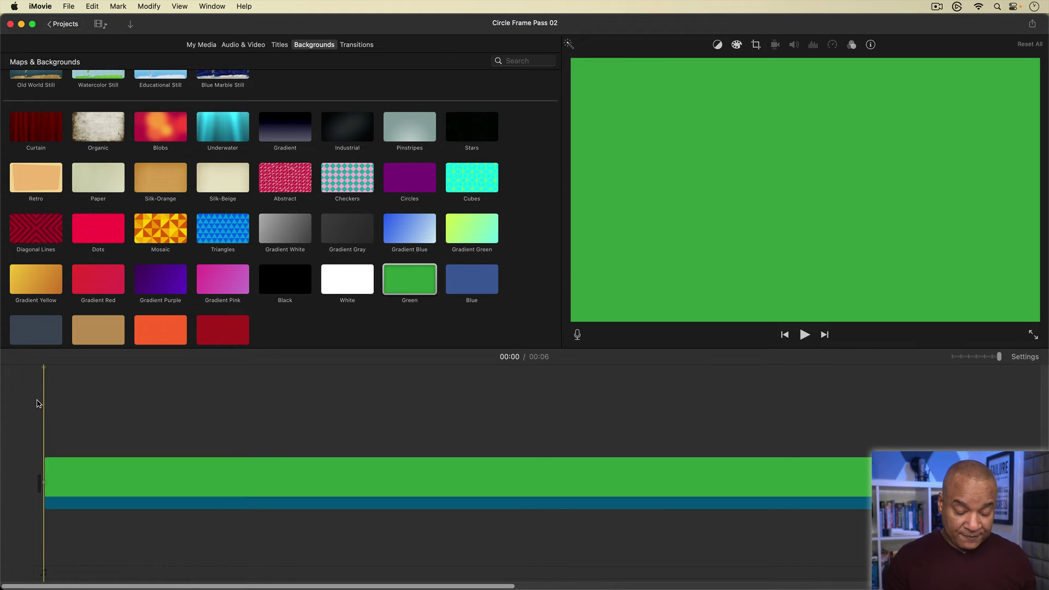
Paste the circle-framed presenter clip above the green background and stretch the background to match its length.
key("super")
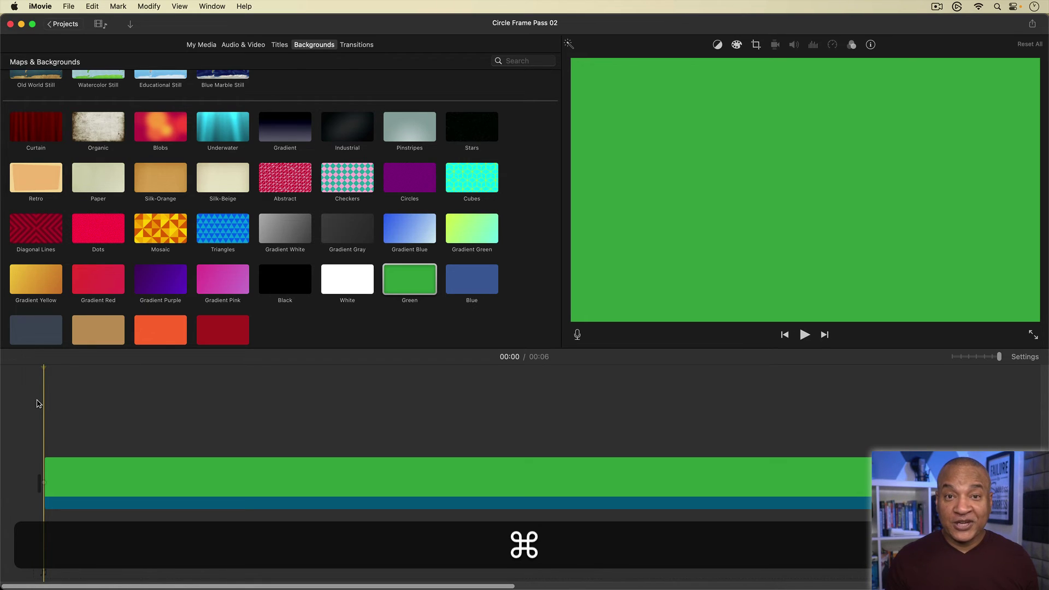
key("super+v")
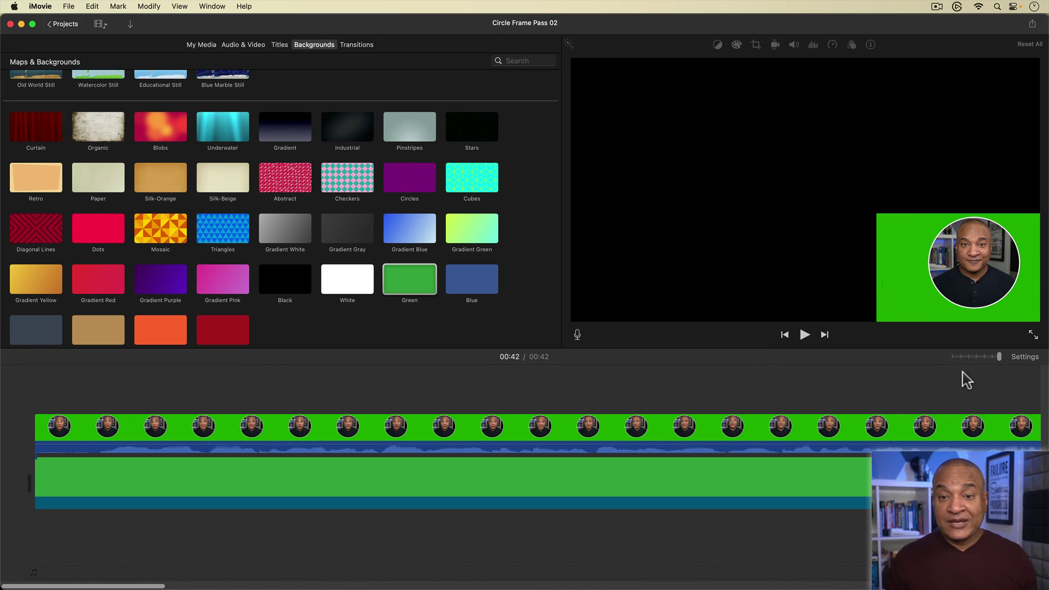
left_click(976, 356)
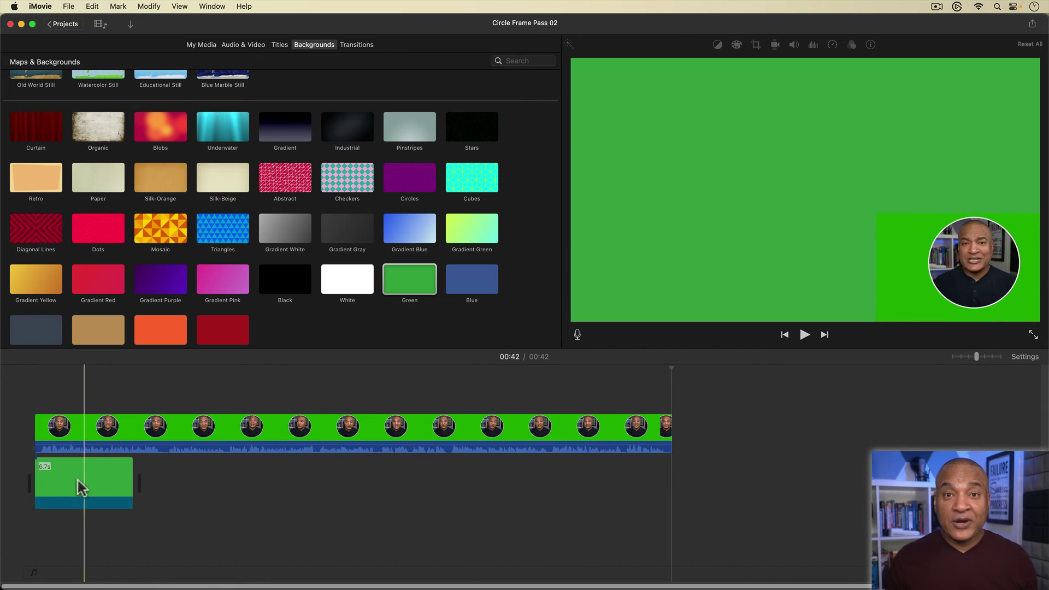
left_click_drag(136, 490, 666, 492)
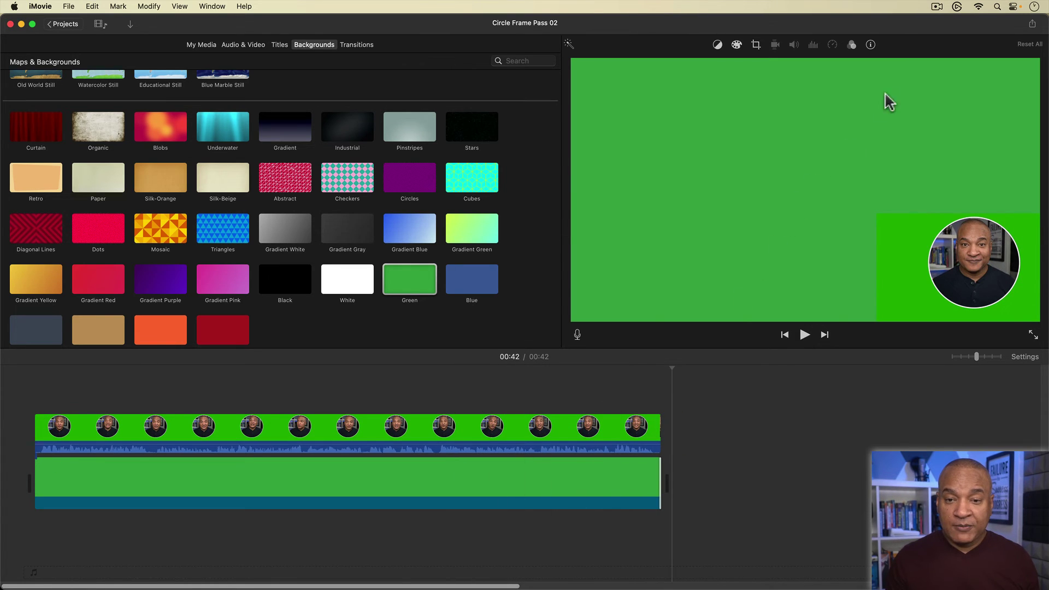
left_click(1032, 24)
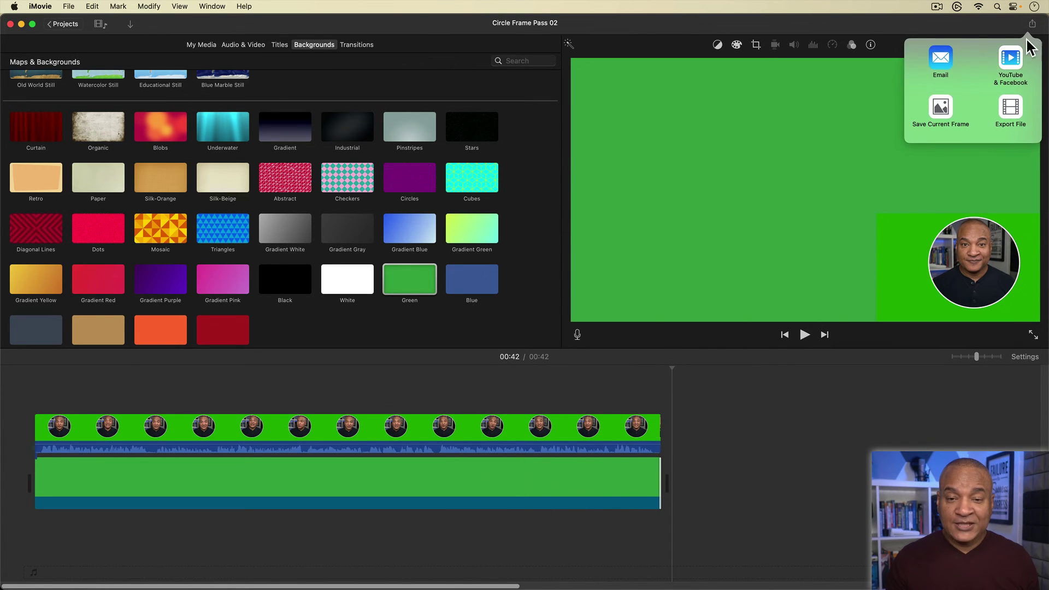
Export Circle Frame Pass 02 at 1080p into the Keynote Circle Mask folder, then return to Projects.
left_click(1009, 107)
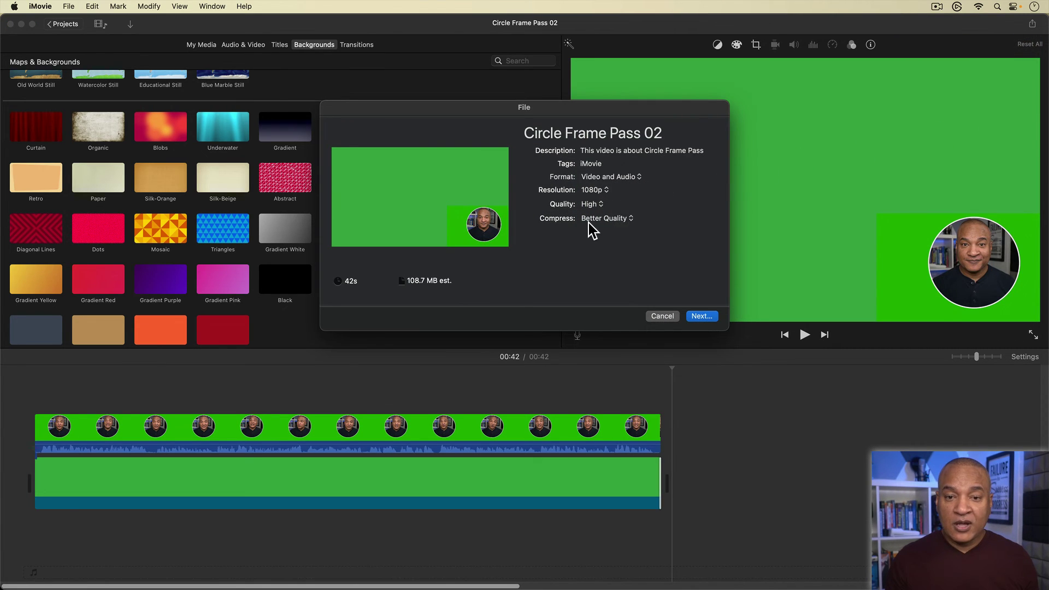
left_click(702, 317)
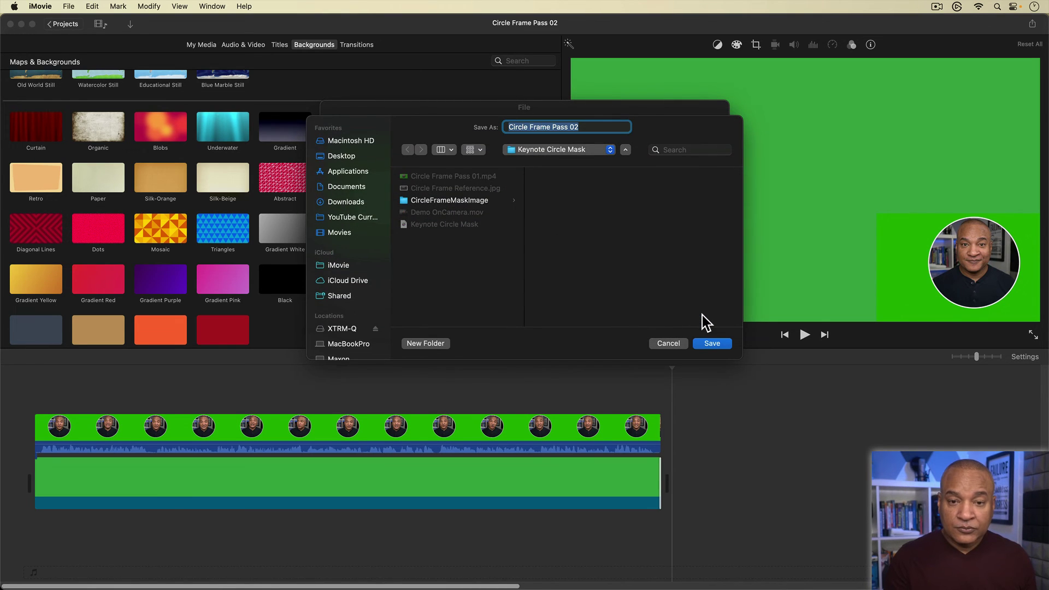
left_click(712, 343)
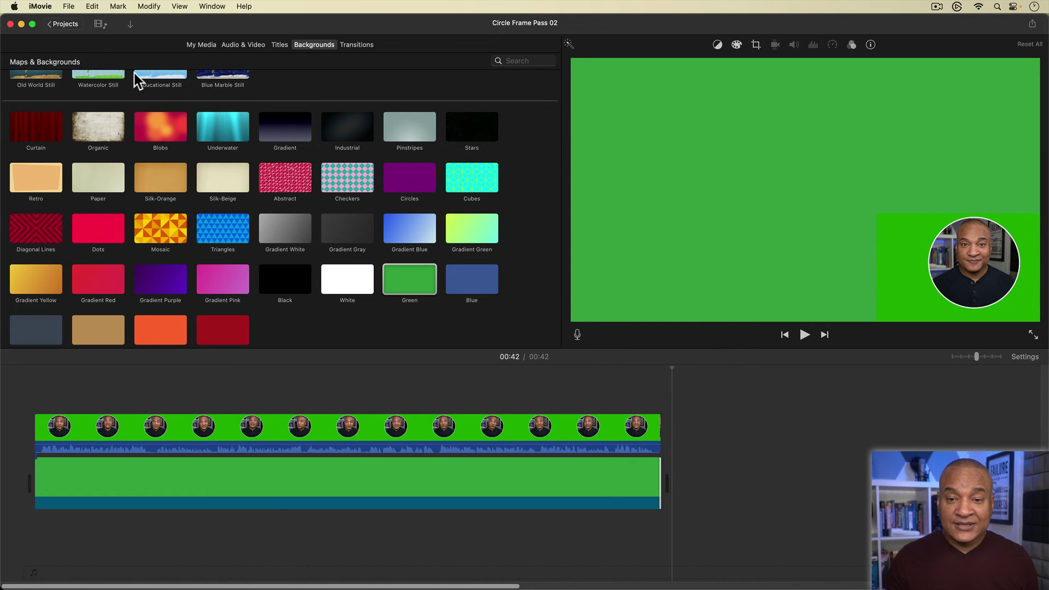
left_click(63, 25)
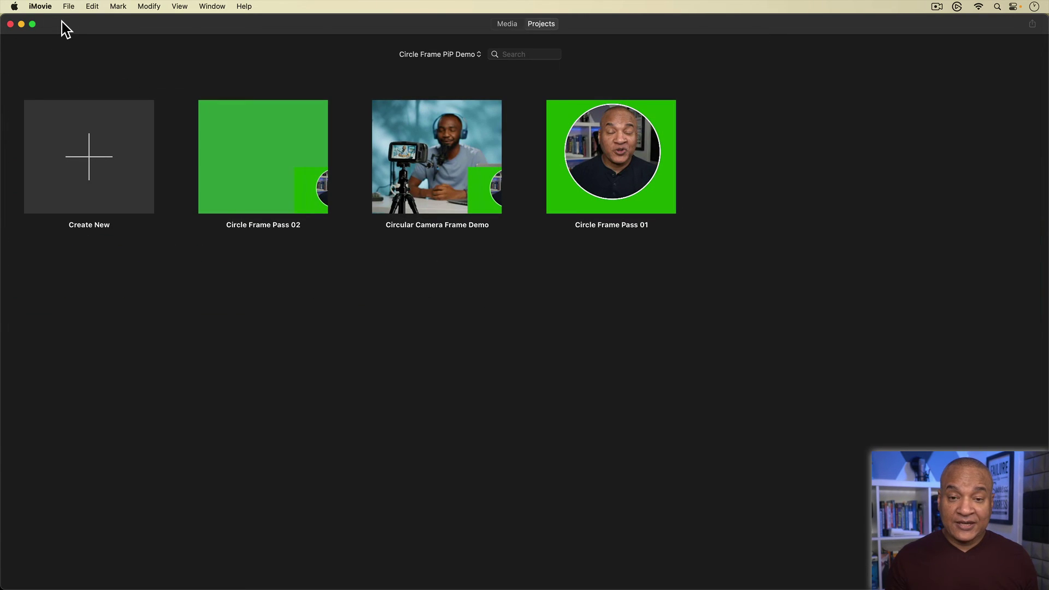
Delete the old green circle clip and place Circle Frame Pass 02.mp4 above the drone clip.
double_click(437, 152)
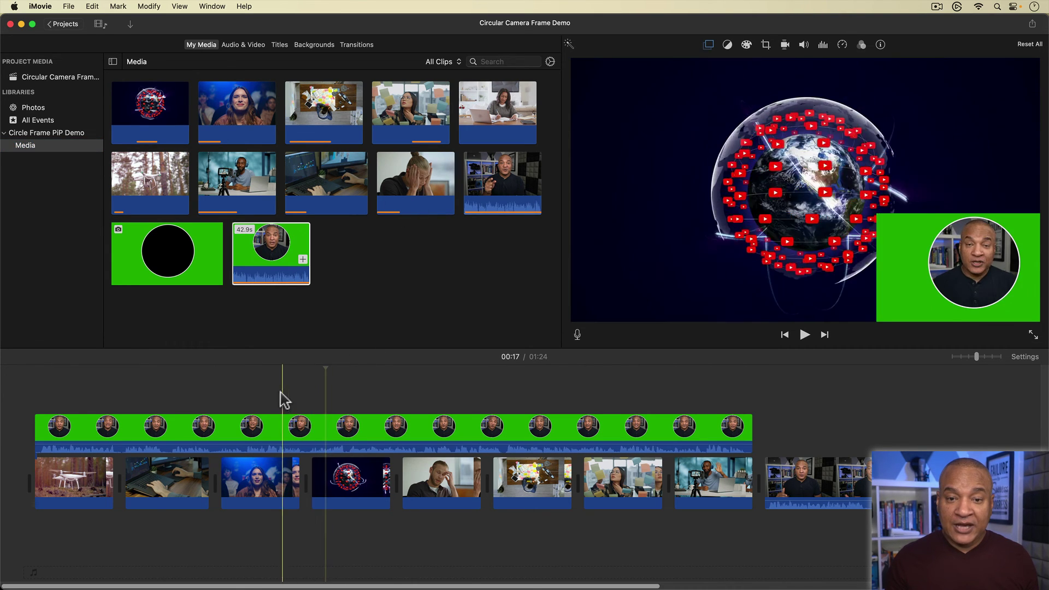
left_click(332, 429)
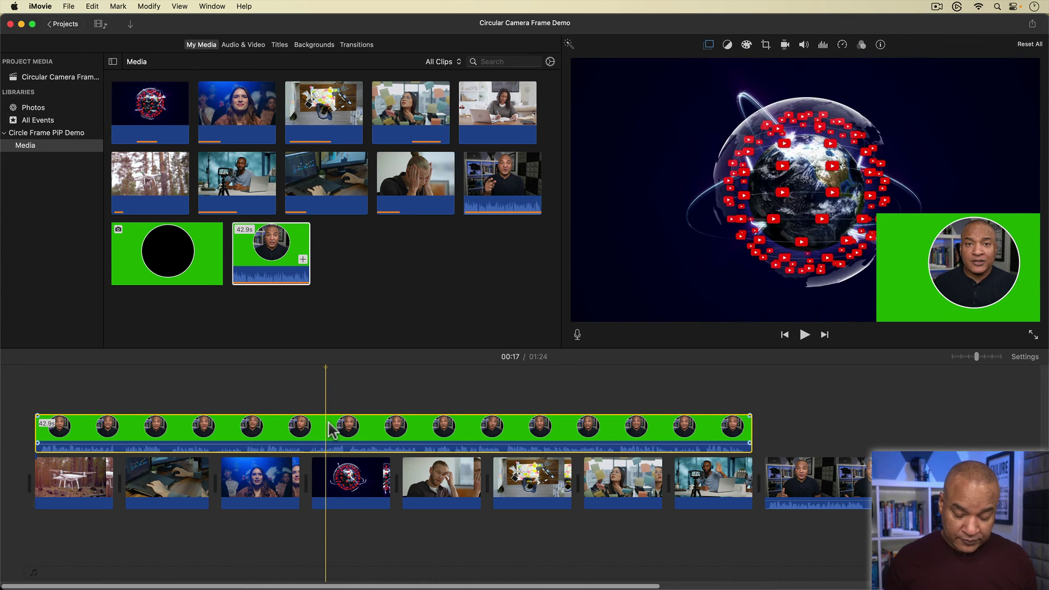
key("BackSpace")
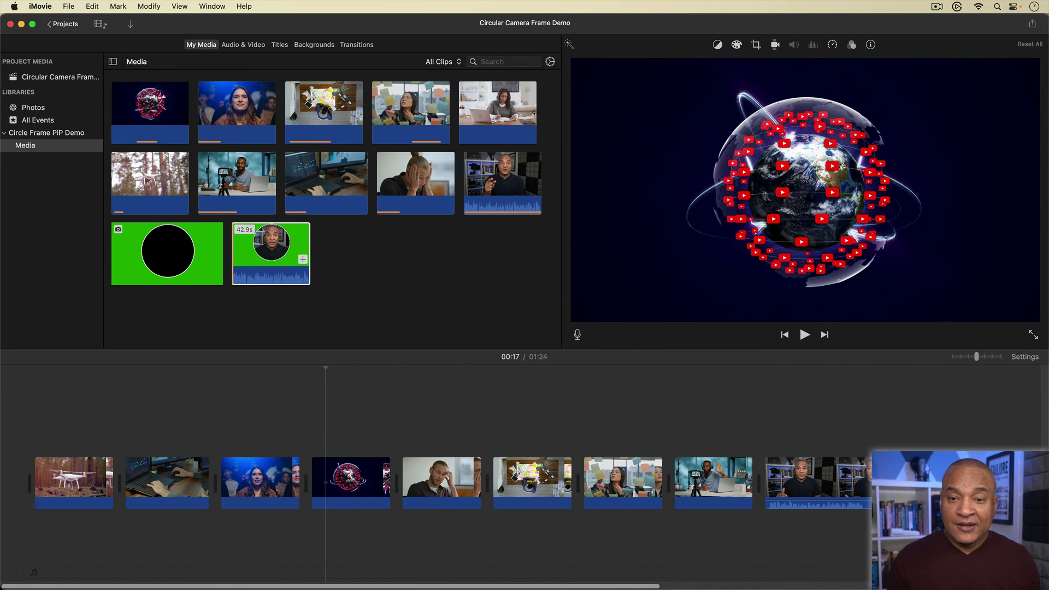
left_click_drag(1045, 287, 394, 276)
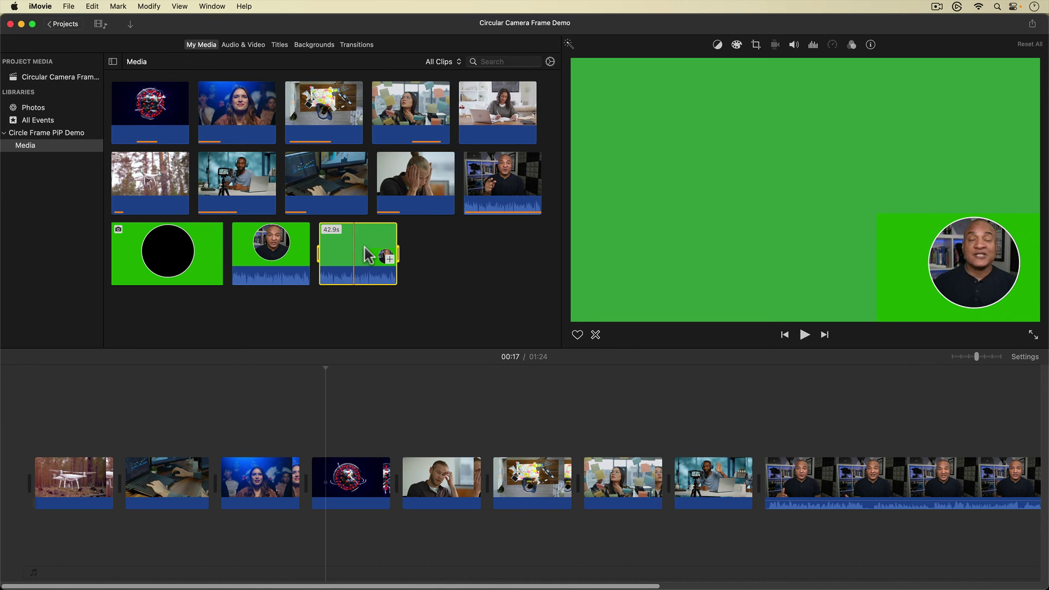
left_click_drag(369, 254, 28, 390)
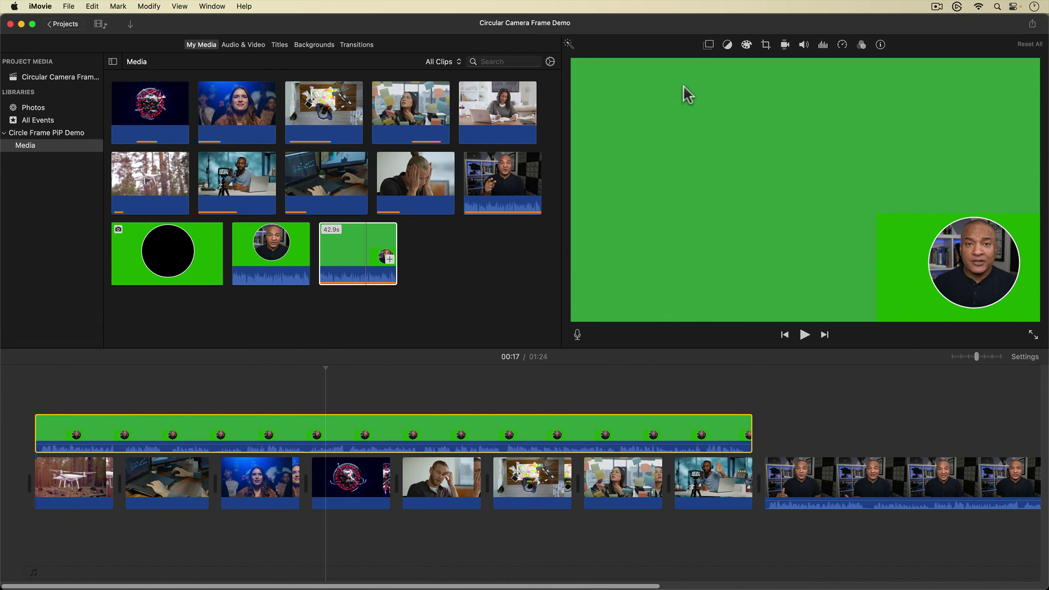
Set the Pass 02 overlay's type from Cutaway to Green/Blue Screen.
left_click(713, 47)
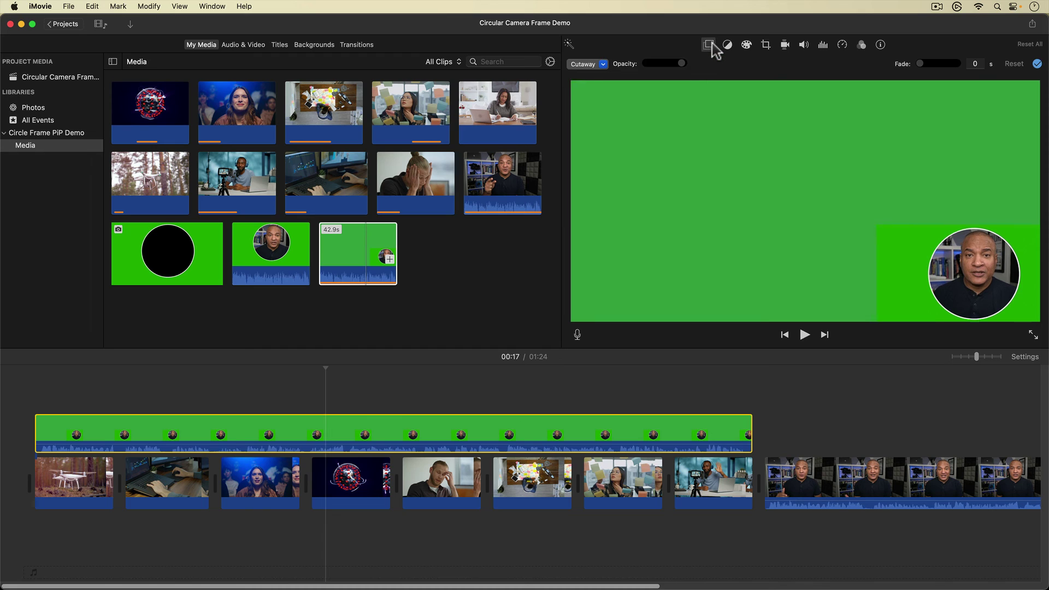
left_click(611, 62)
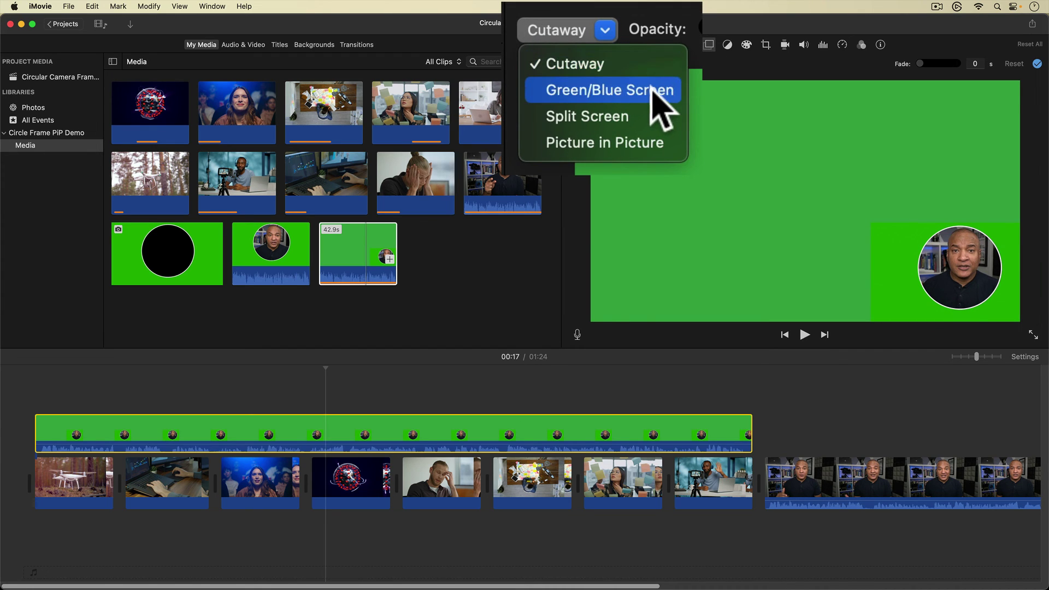
left_click(632, 89)
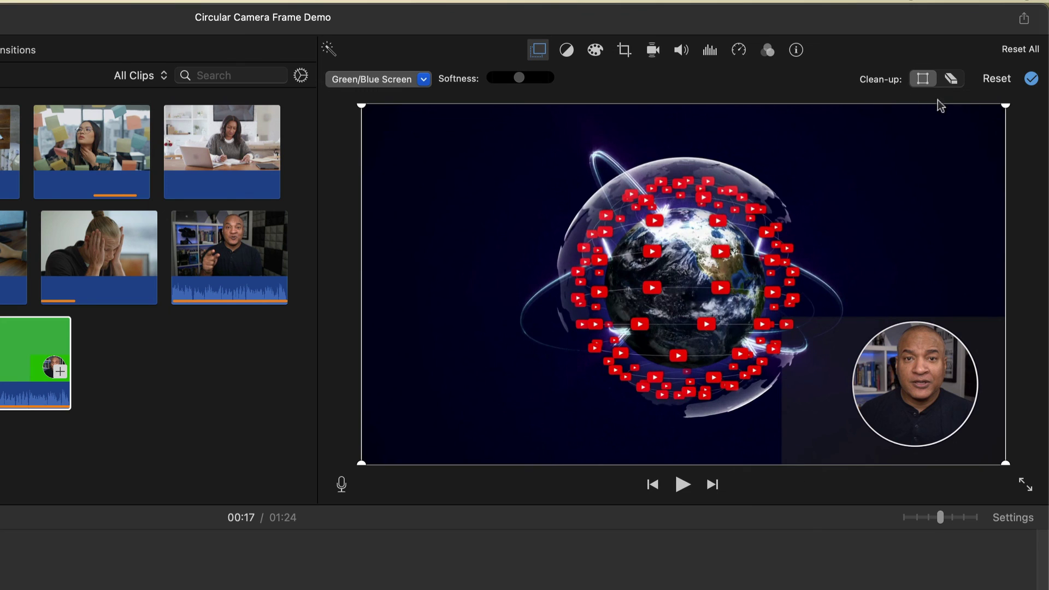
Erase the grey rectangle behind the circle, apply the key, and preview full screen.
left_click(952, 79)
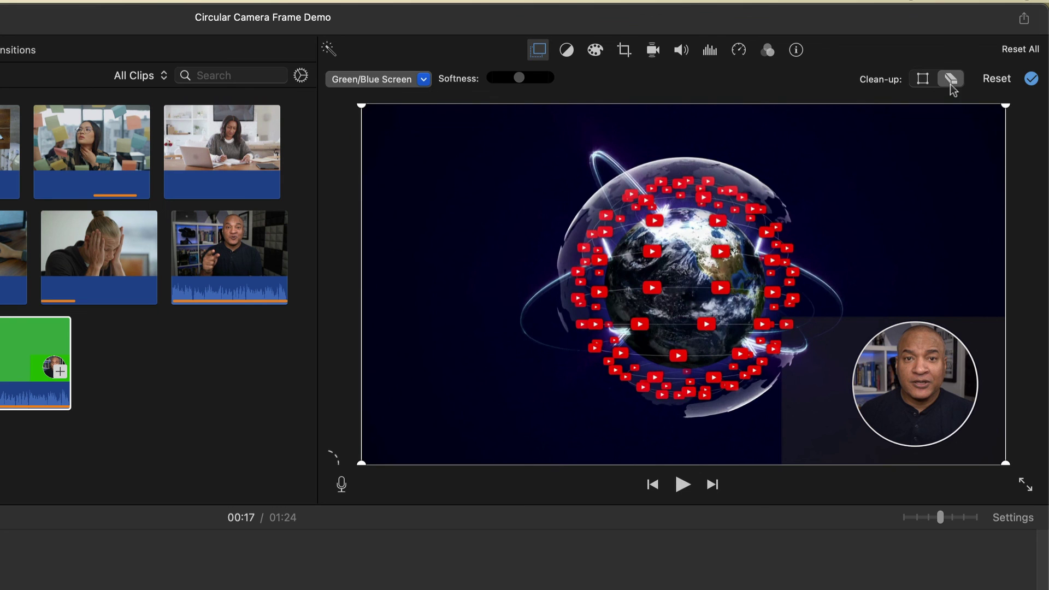
left_click(819, 398)
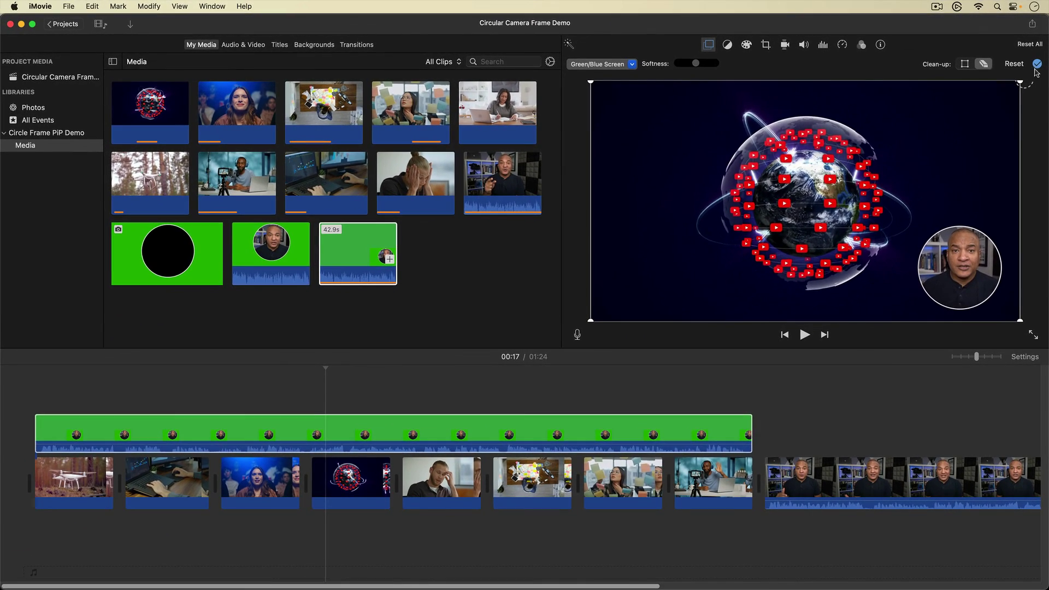
left_click(1037, 64)
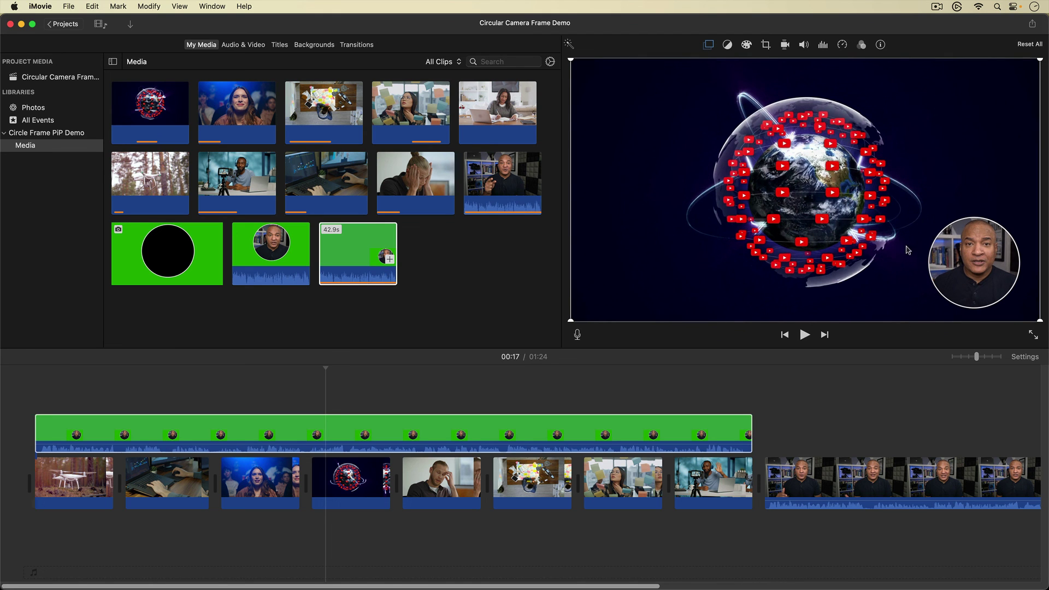
left_click(1034, 335)
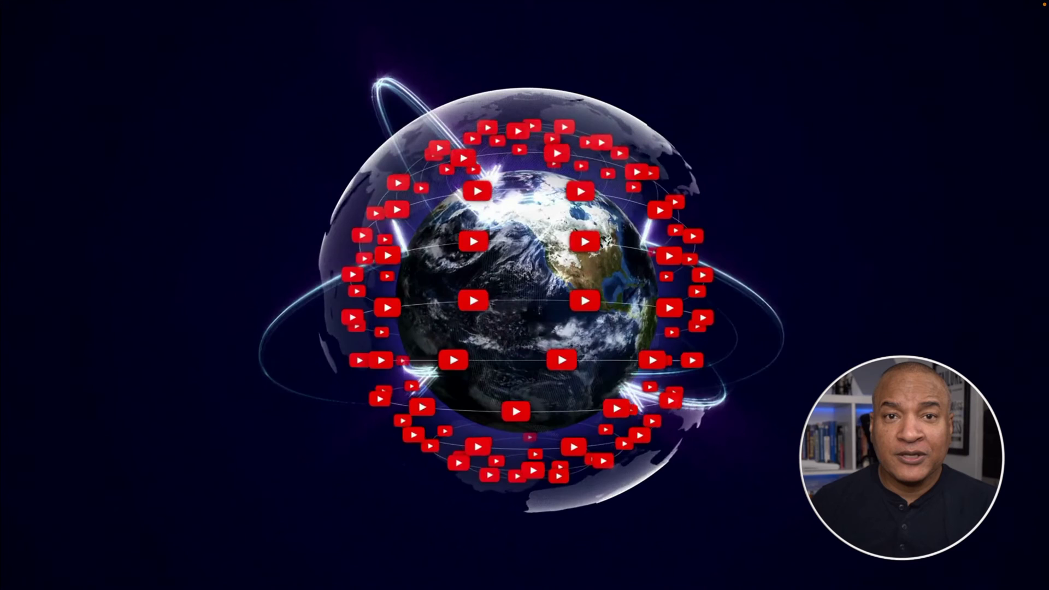